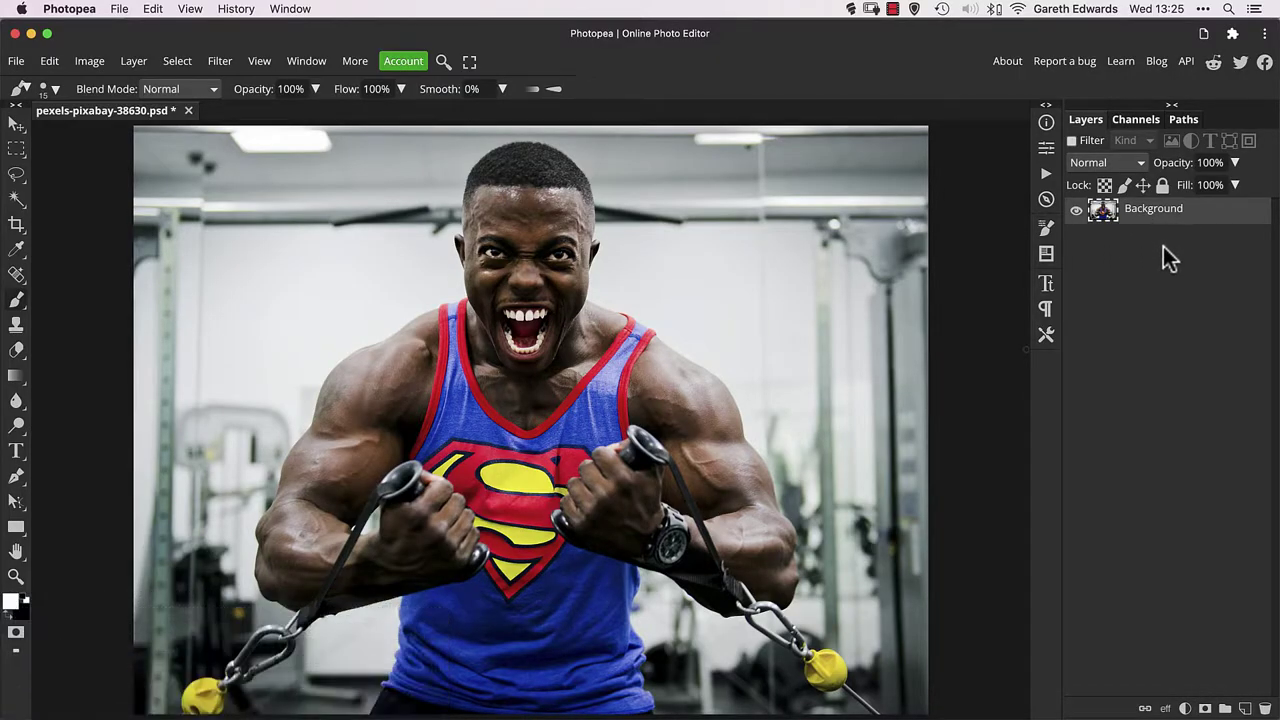
# - Duplicate the gym photo to Layer 1 and convert Layer 1 to a smart object
pyautogui.press('super+j')
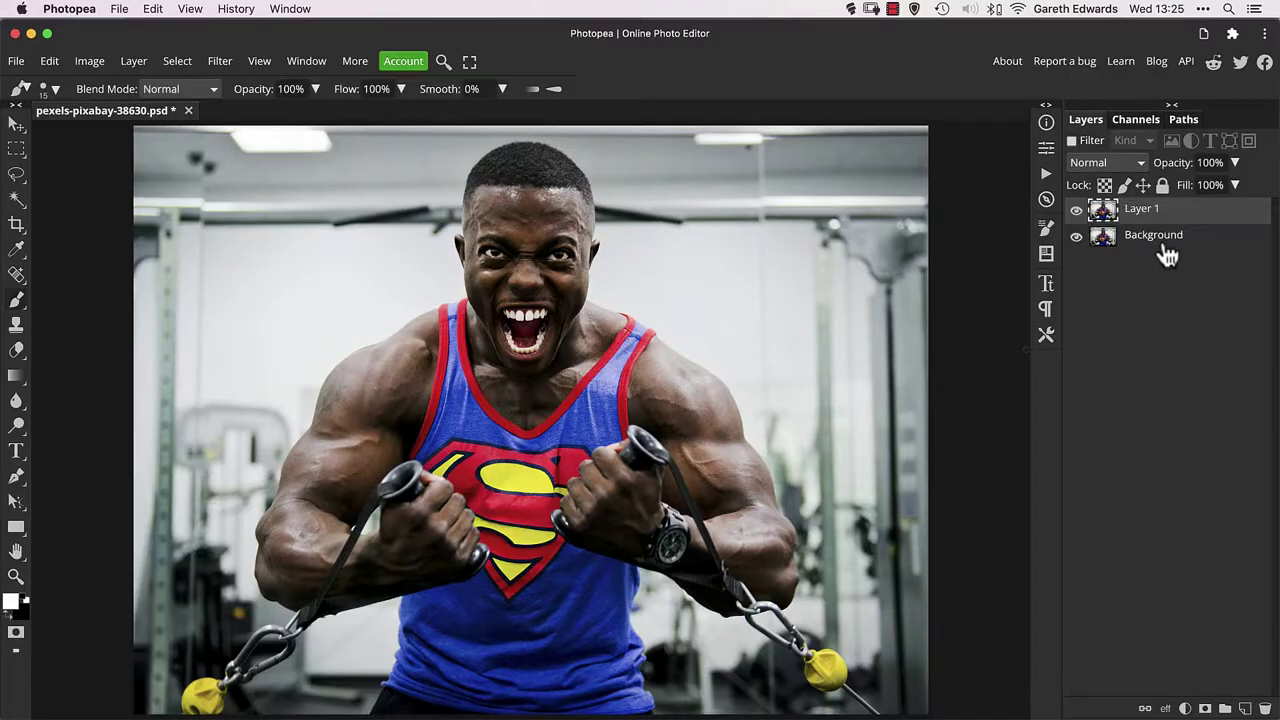
pyautogui.rightClick(1178, 218)
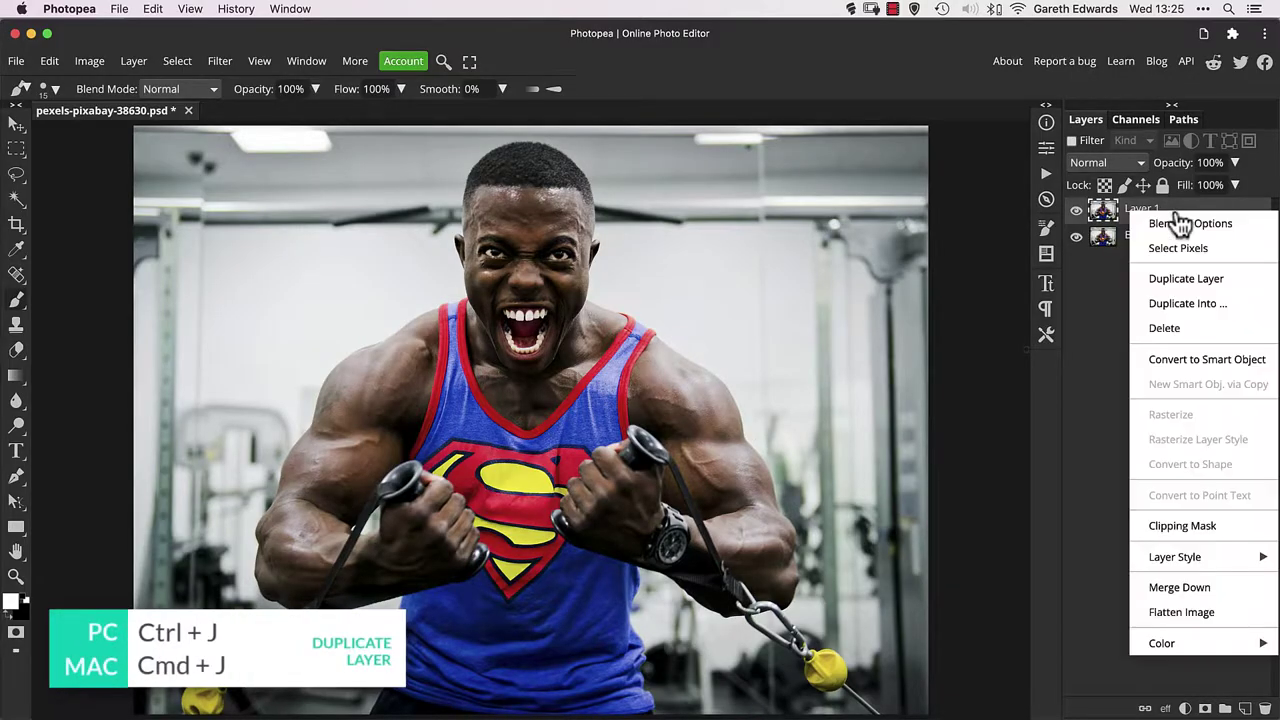
pyautogui.click(1195, 358)
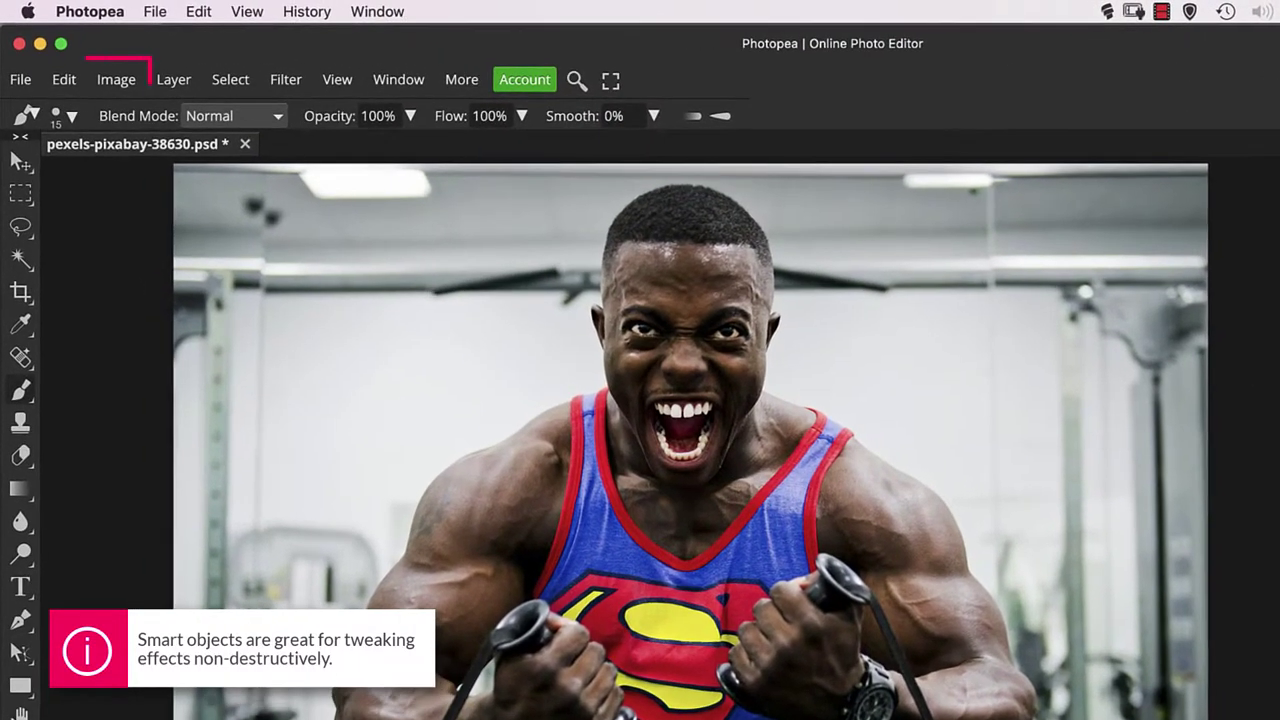
# - Apply Shadows/Highlights to Layer 1 at 50% amount, 25% tone and 12 px radius
pyautogui.click(118, 80)
pyautogui.moveTo(148, 143)
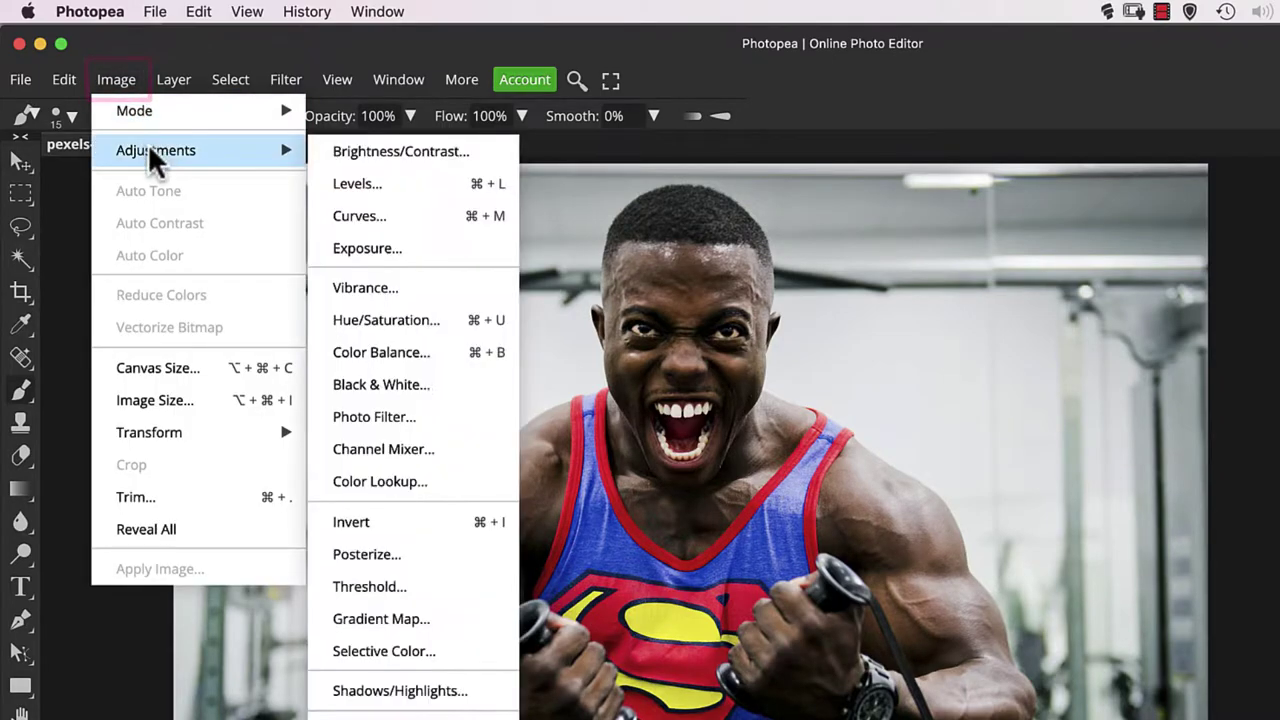
pyautogui.click(462, 697)
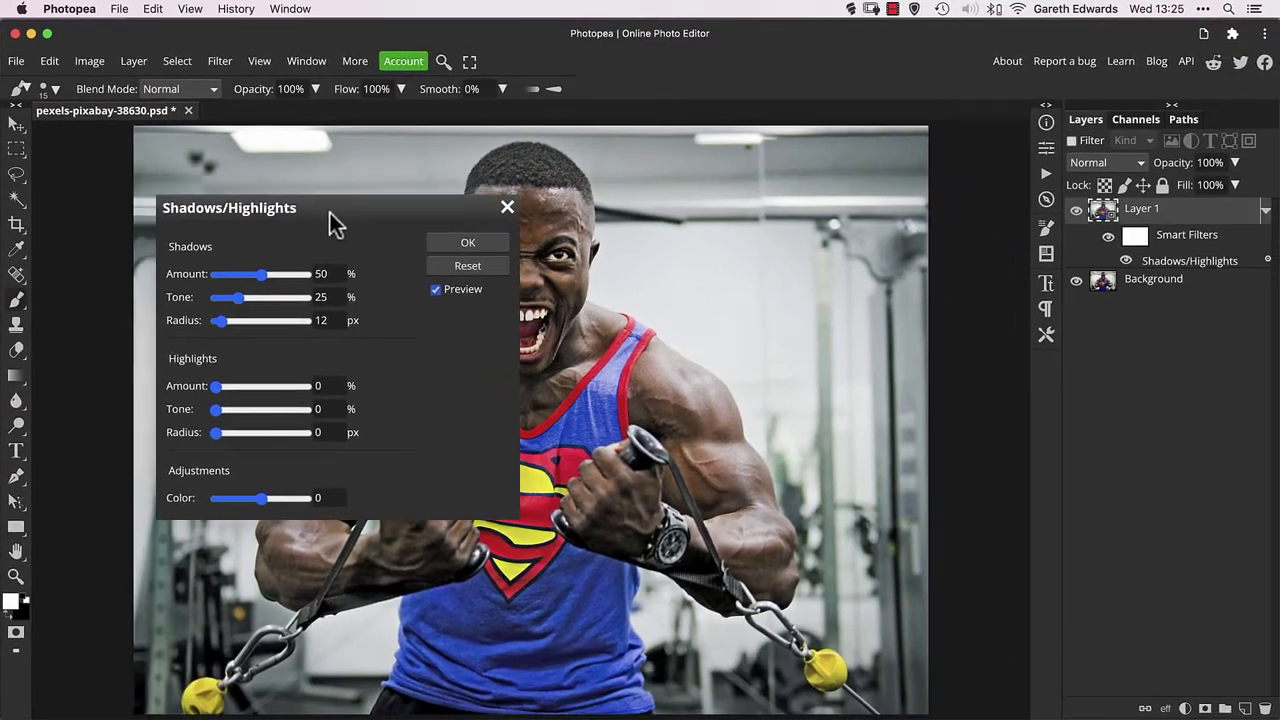
pyautogui.moveTo(400, 245); pyautogui.dragTo(1013, 288)
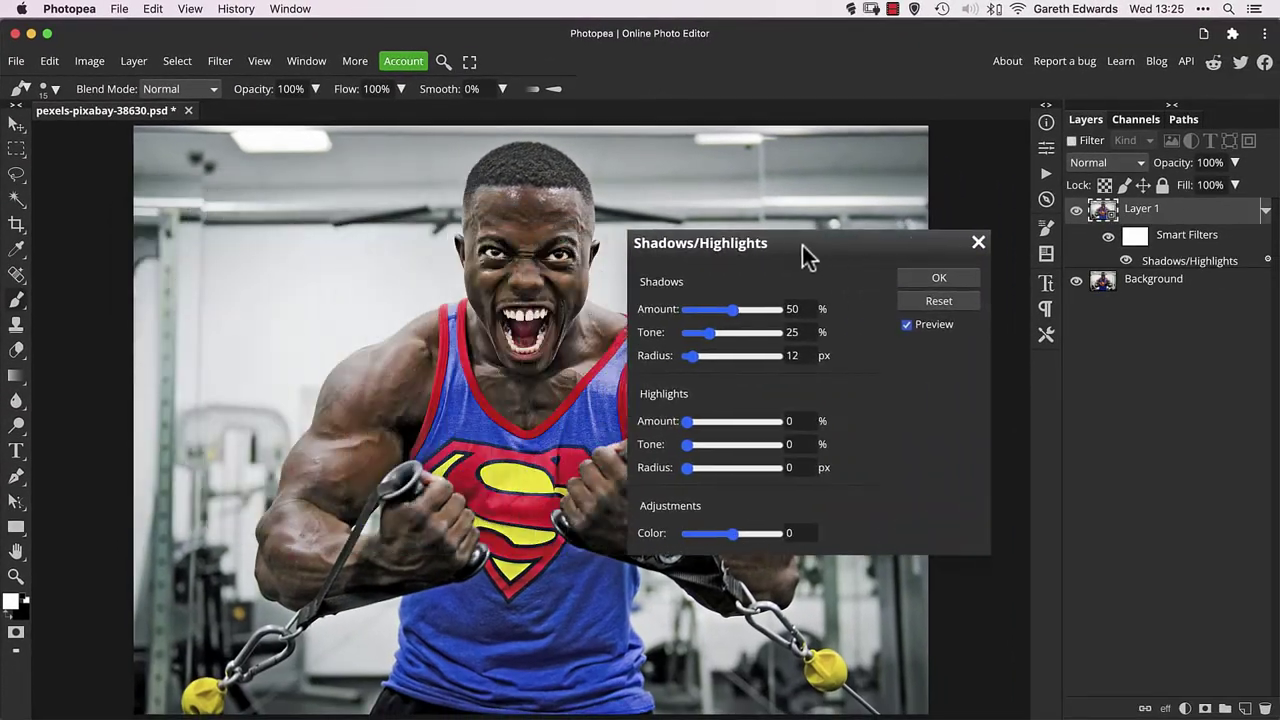
pyautogui.moveTo(802, 246); pyautogui.dragTo(893, 211)
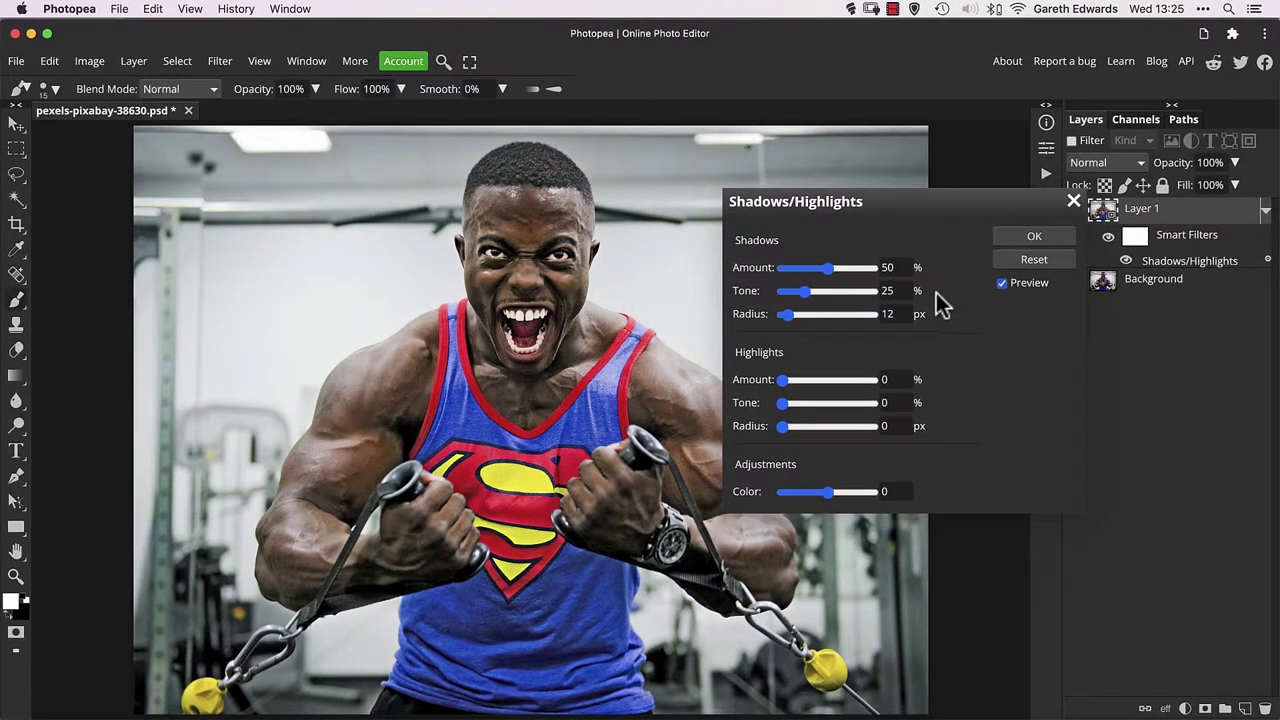
# - Confirm Shadows/Highlights, then add a Vibrance filter with Saturation 75 and Vibrance 15
pyautogui.click(1012, 242)
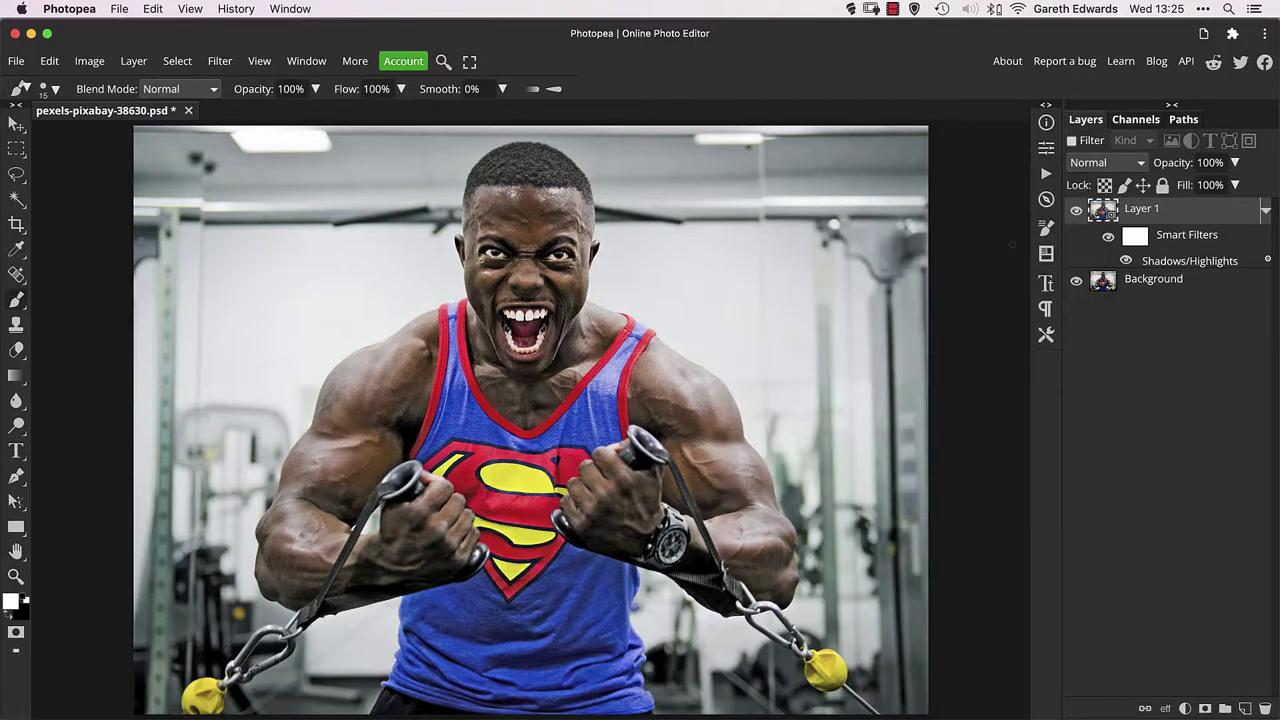
pyautogui.click(103, 64)
pyautogui.moveTo(107, 106)
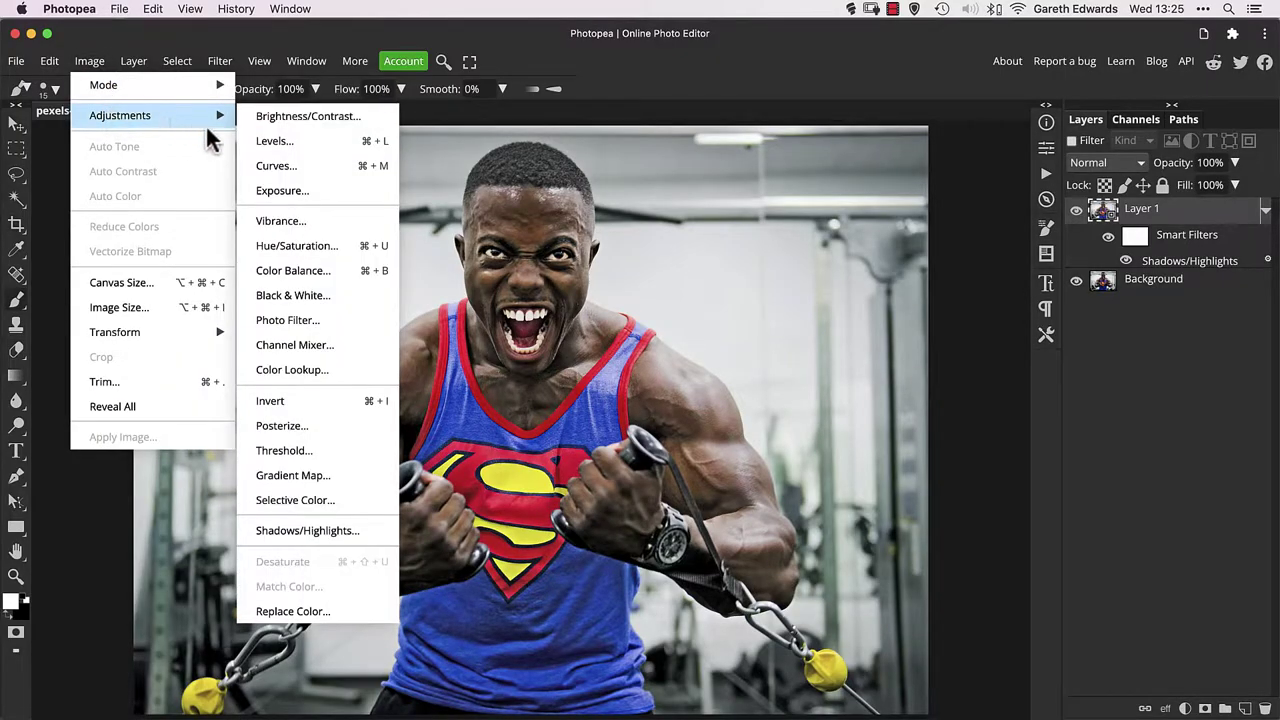
pyautogui.click(272, 222)
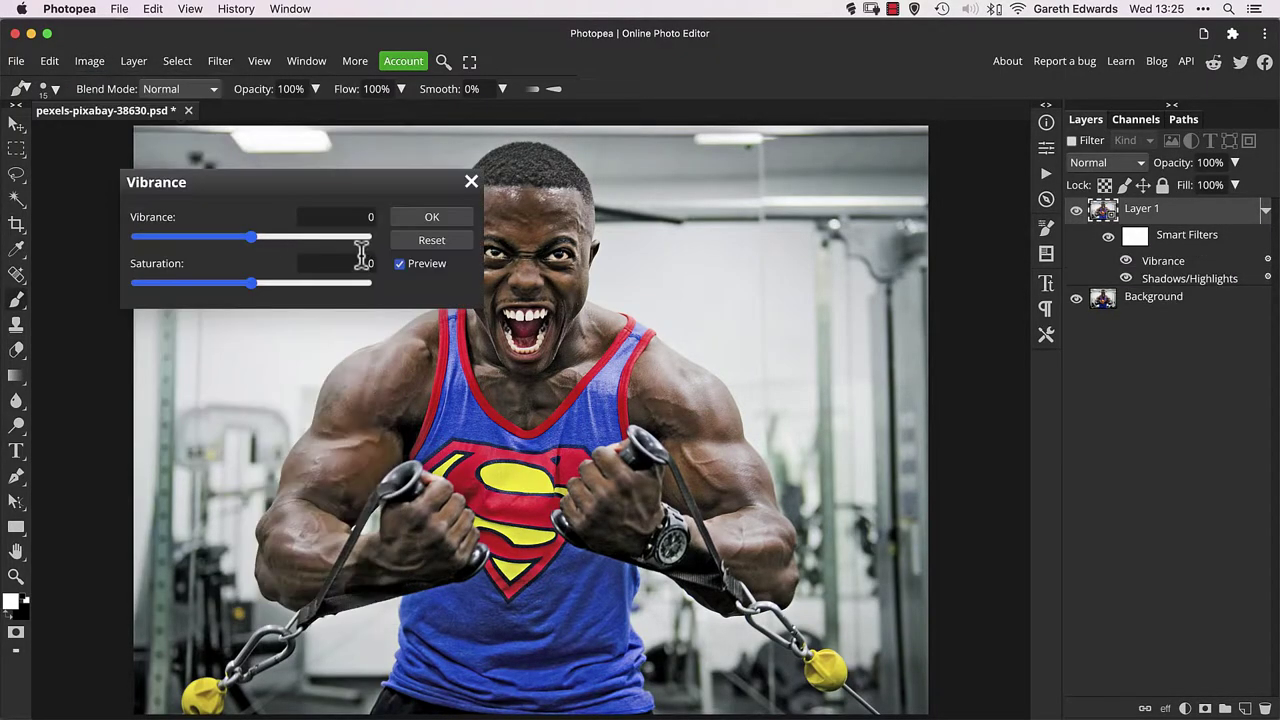
pyautogui.click(347, 262)
pyautogui.write('75')
pyautogui.press('Return')
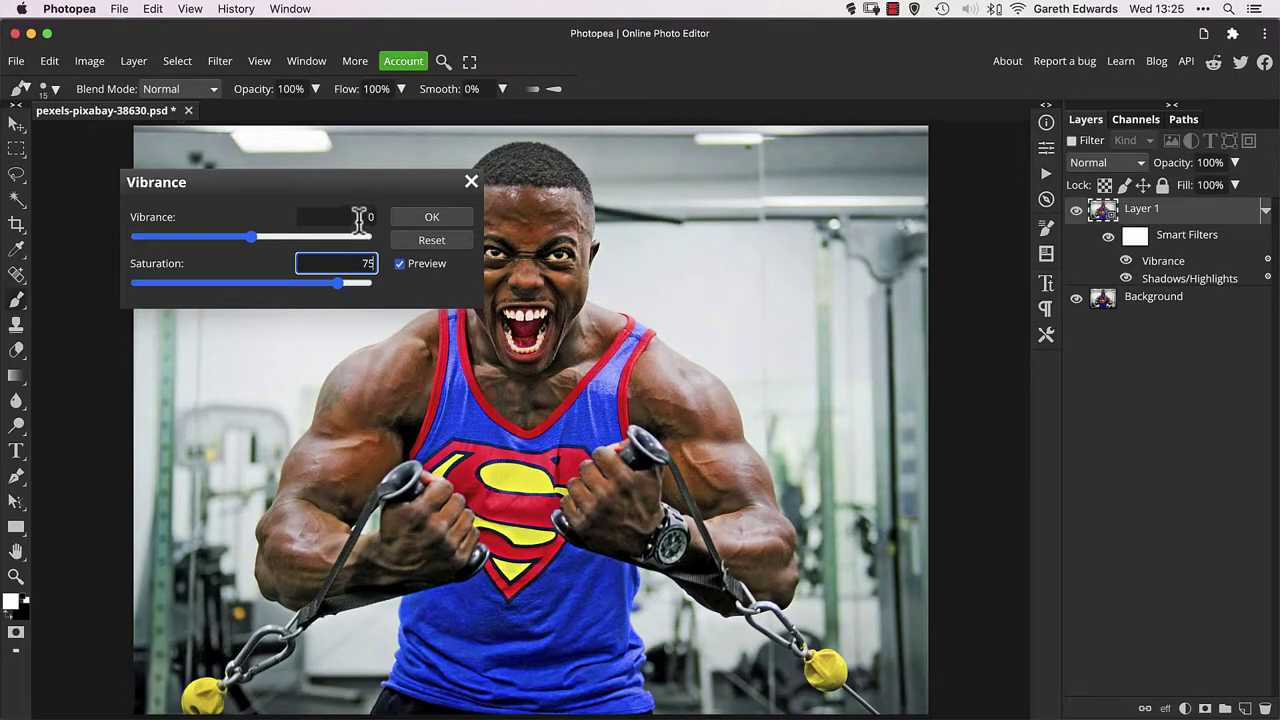
pyautogui.click(358, 218)
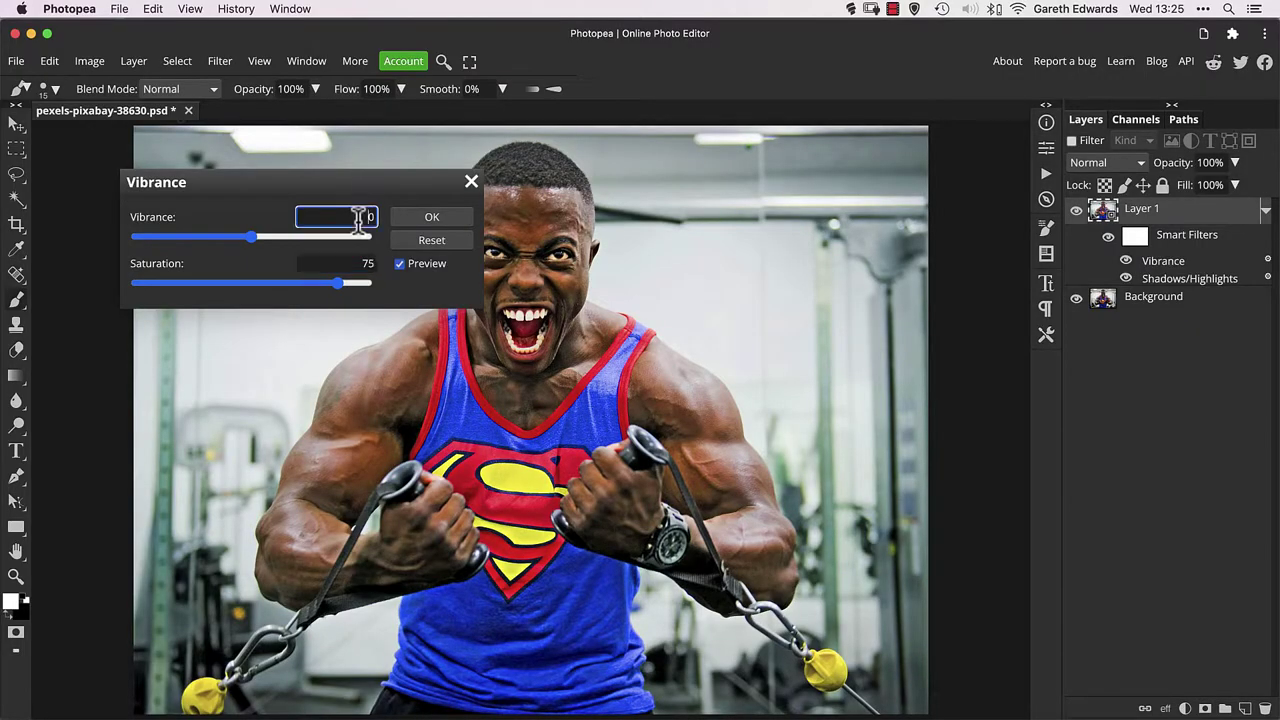
pyautogui.write('15')
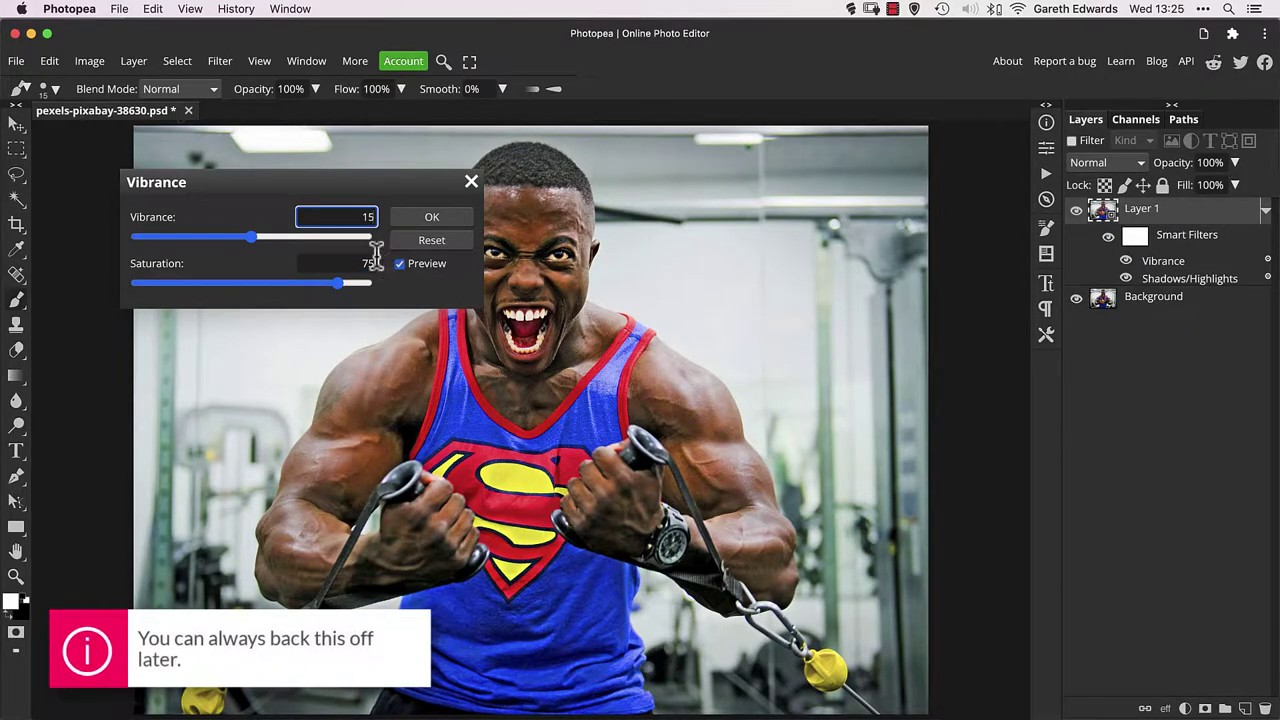
pyautogui.press('Return')
pyautogui.click(432, 220)
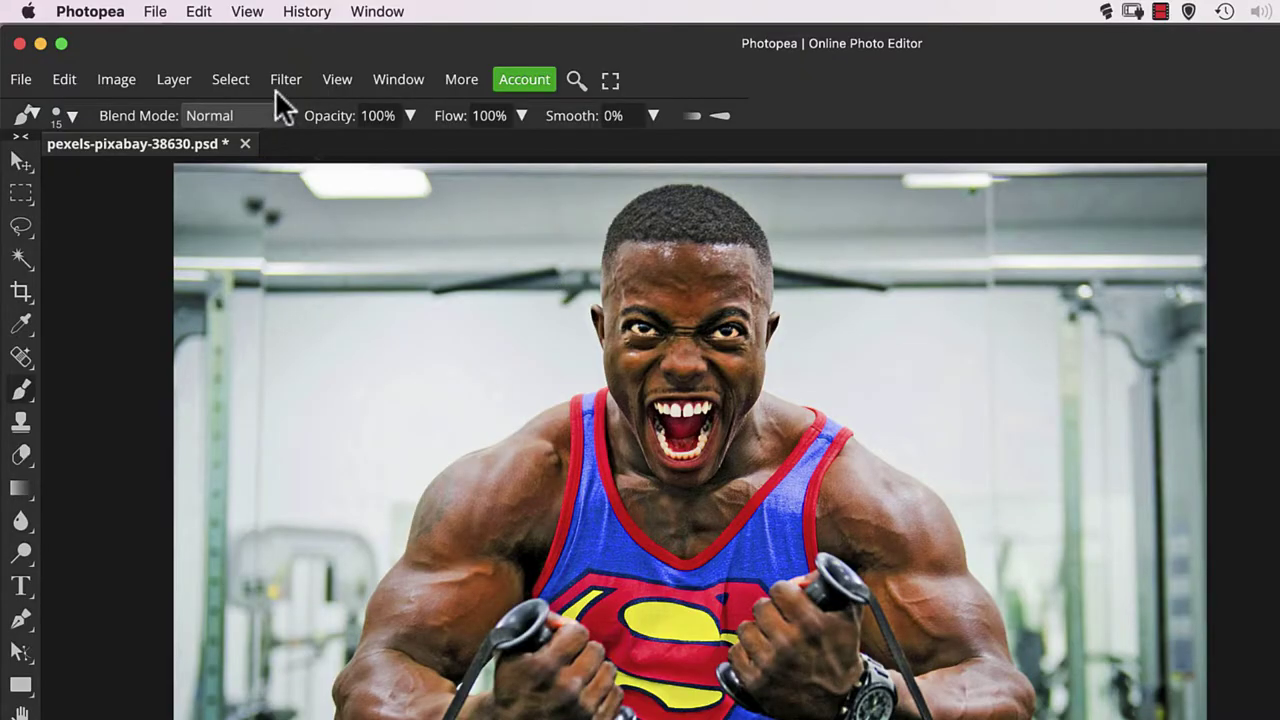
# - Apply Filter Gallery Poster Edges with edge thickness 2, intensity 1 and posterization 2
pyautogui.click(277, 82)
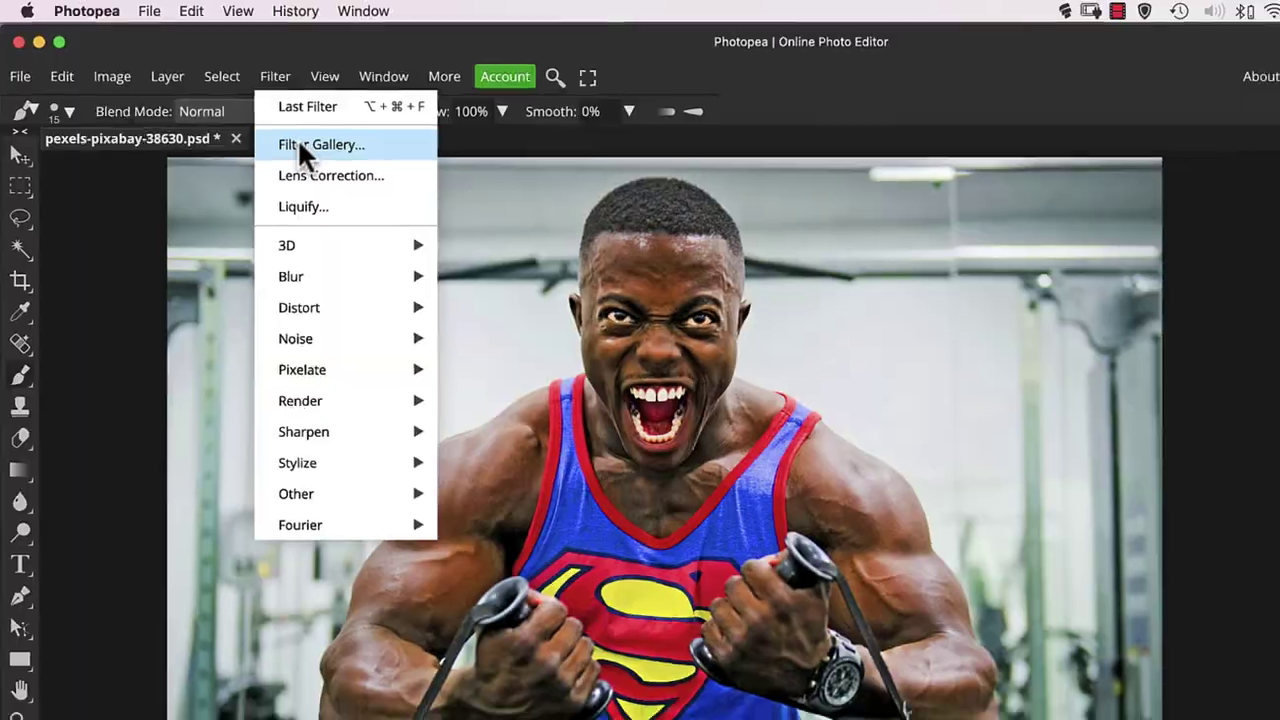
pyautogui.click(309, 147)
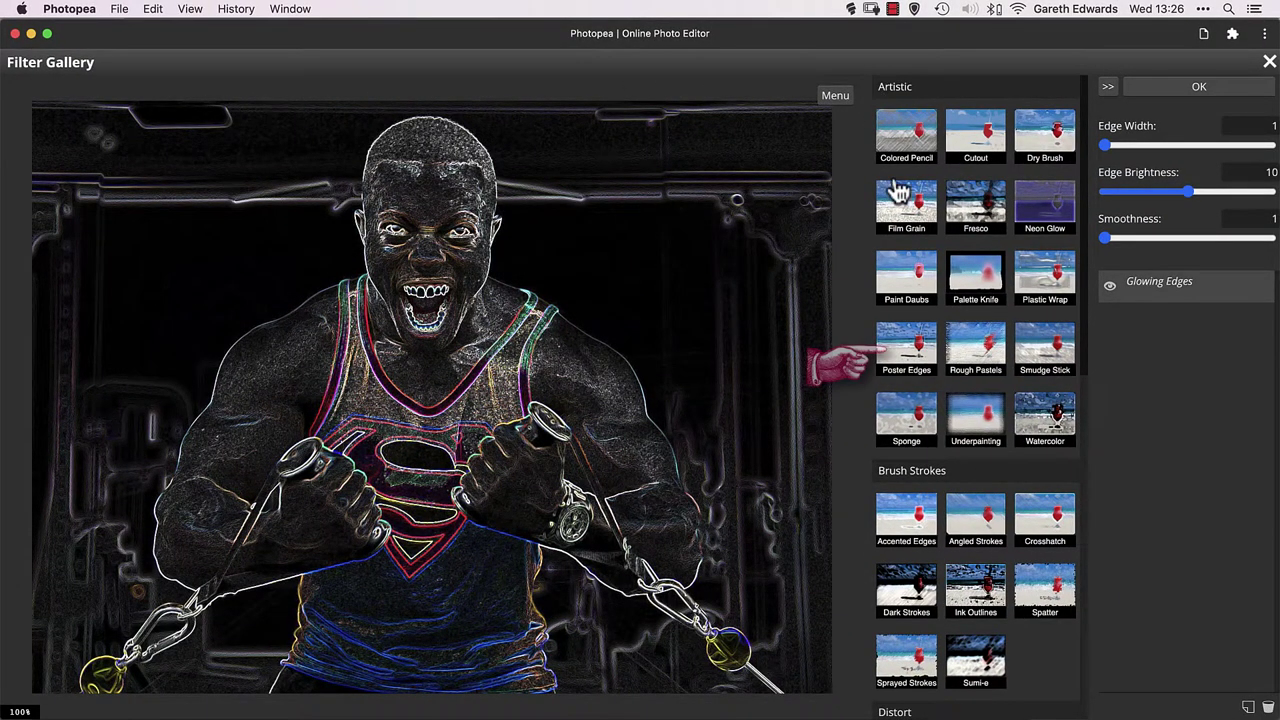
pyautogui.click(918, 358)
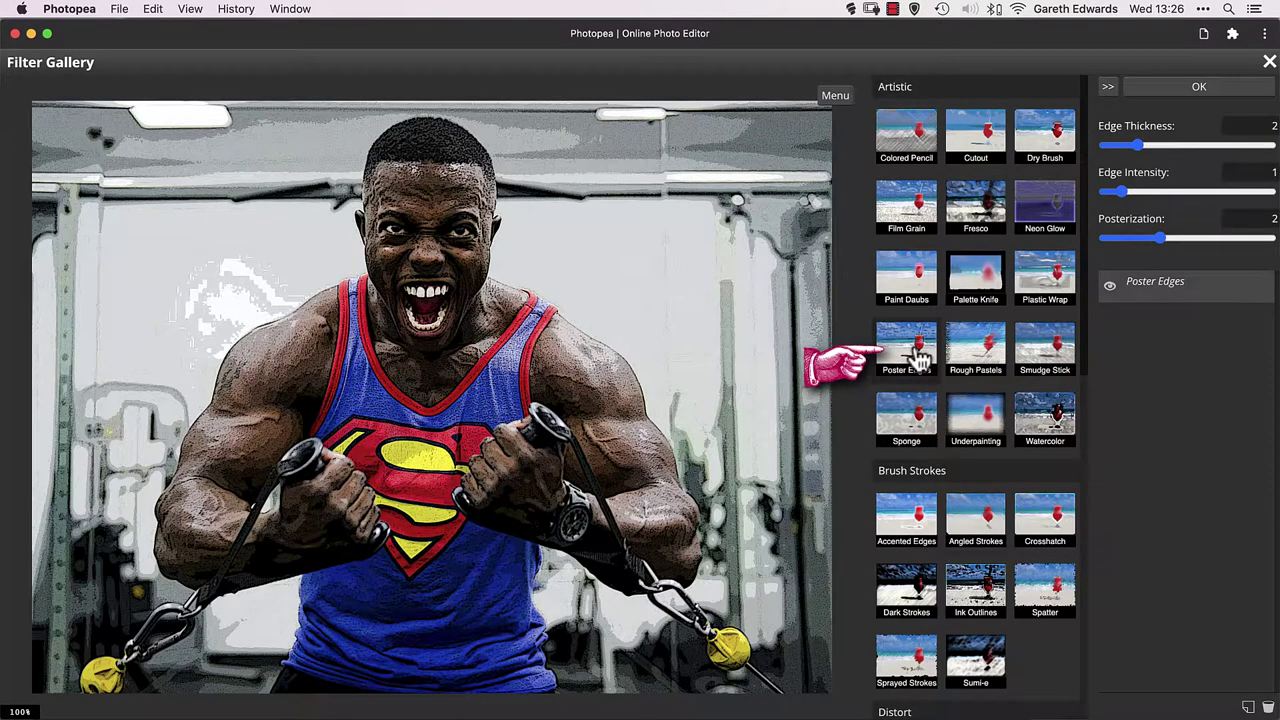
pyautogui.moveTo(1148, 142); pyautogui.dragTo(1111, 146)
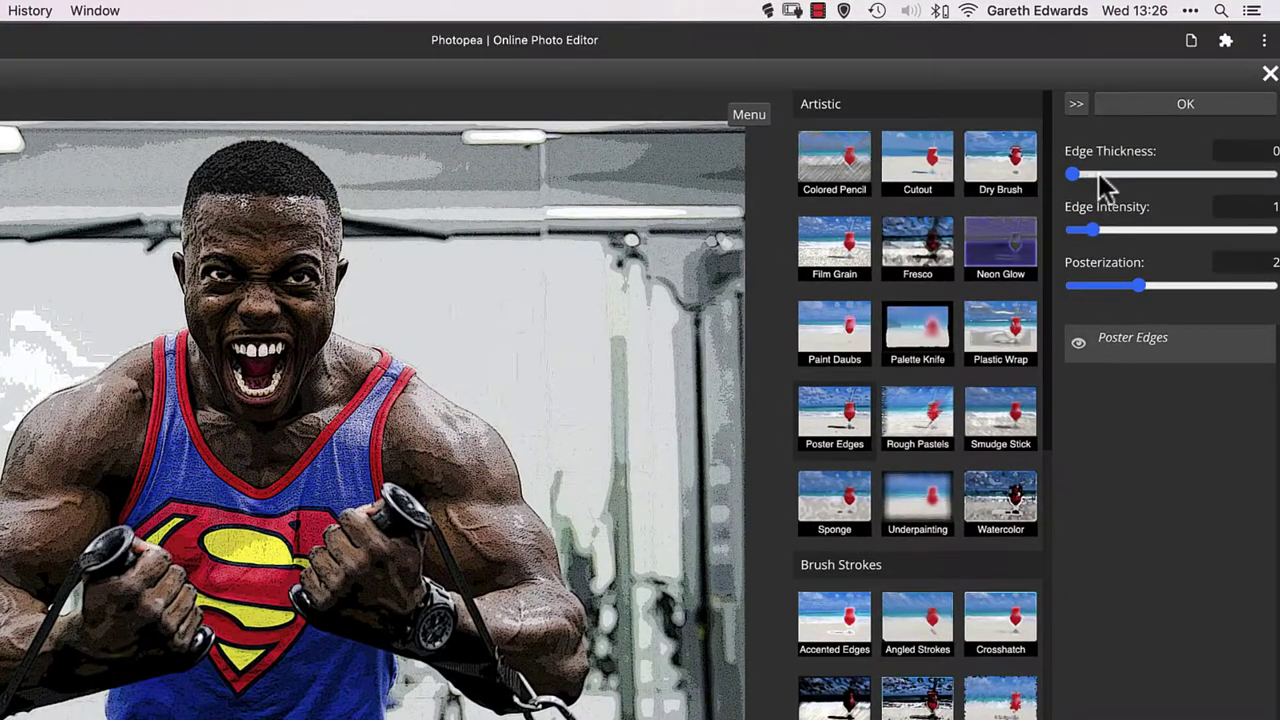
pyautogui.click(1152, 175)
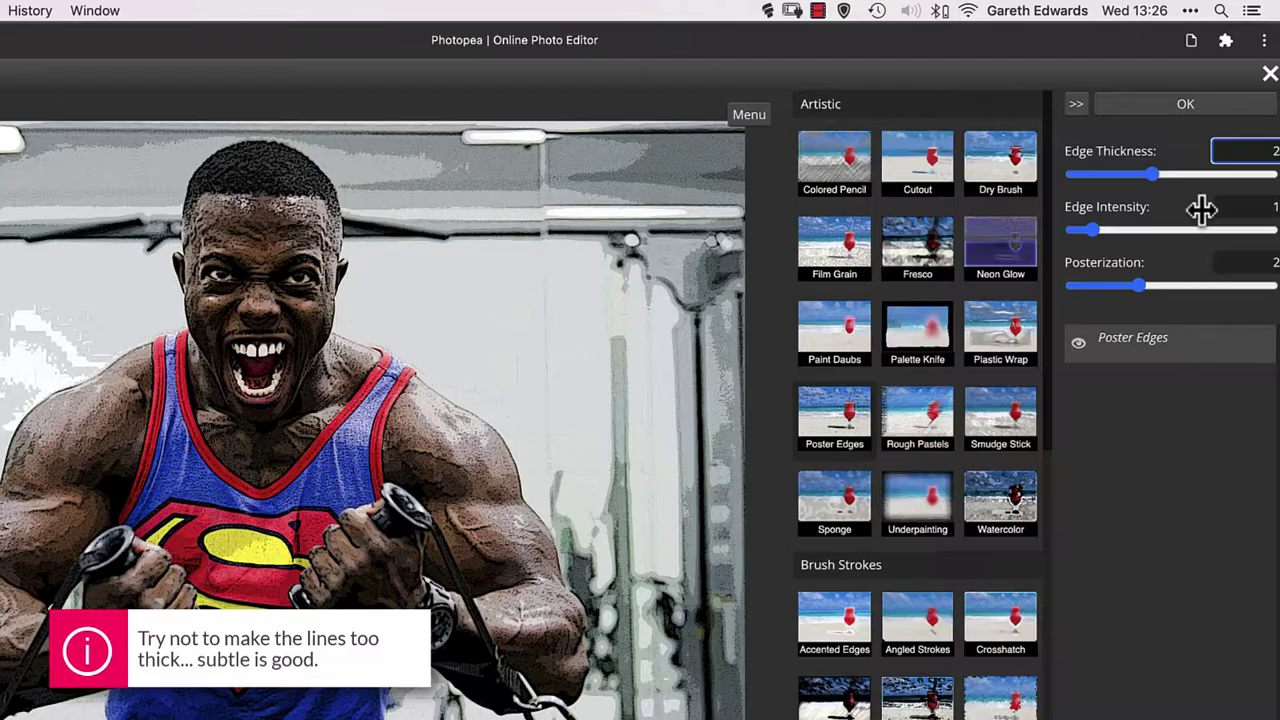
pyautogui.click(1183, 106)
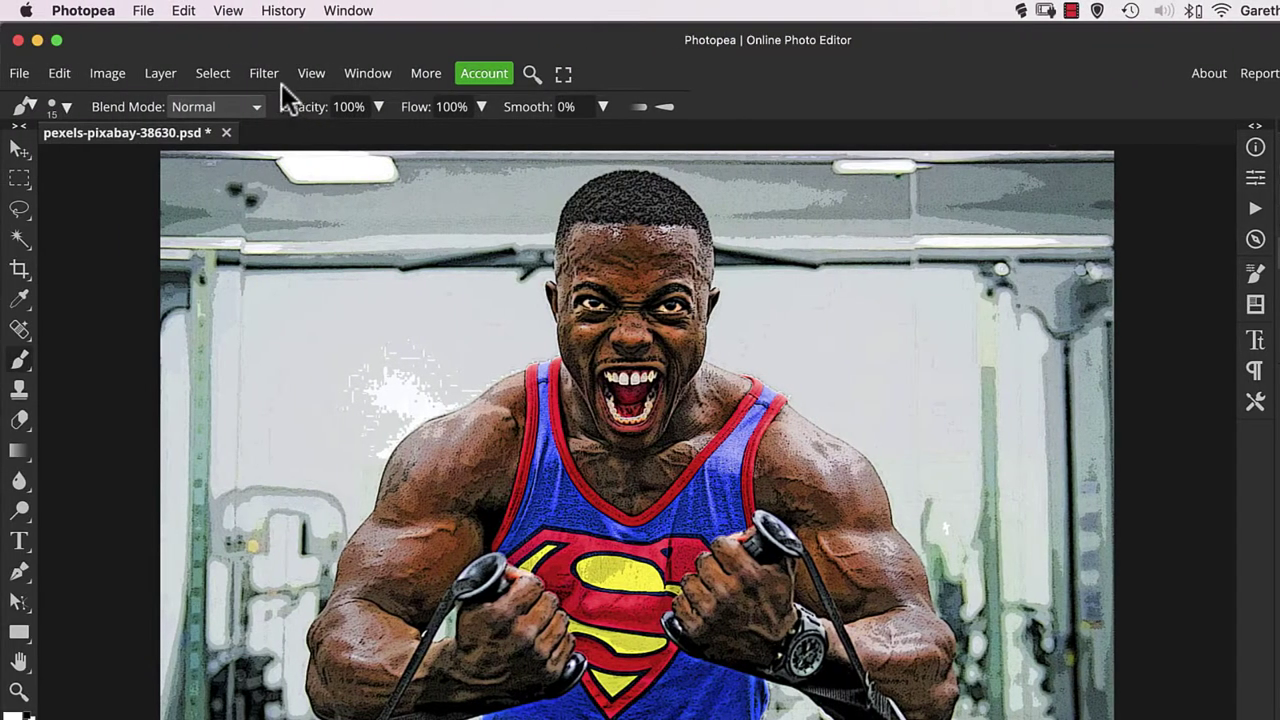
# - Apply Oil Paint with lighting off, radius 5 px and cleanliness 5 px
pyautogui.click(266, 73)
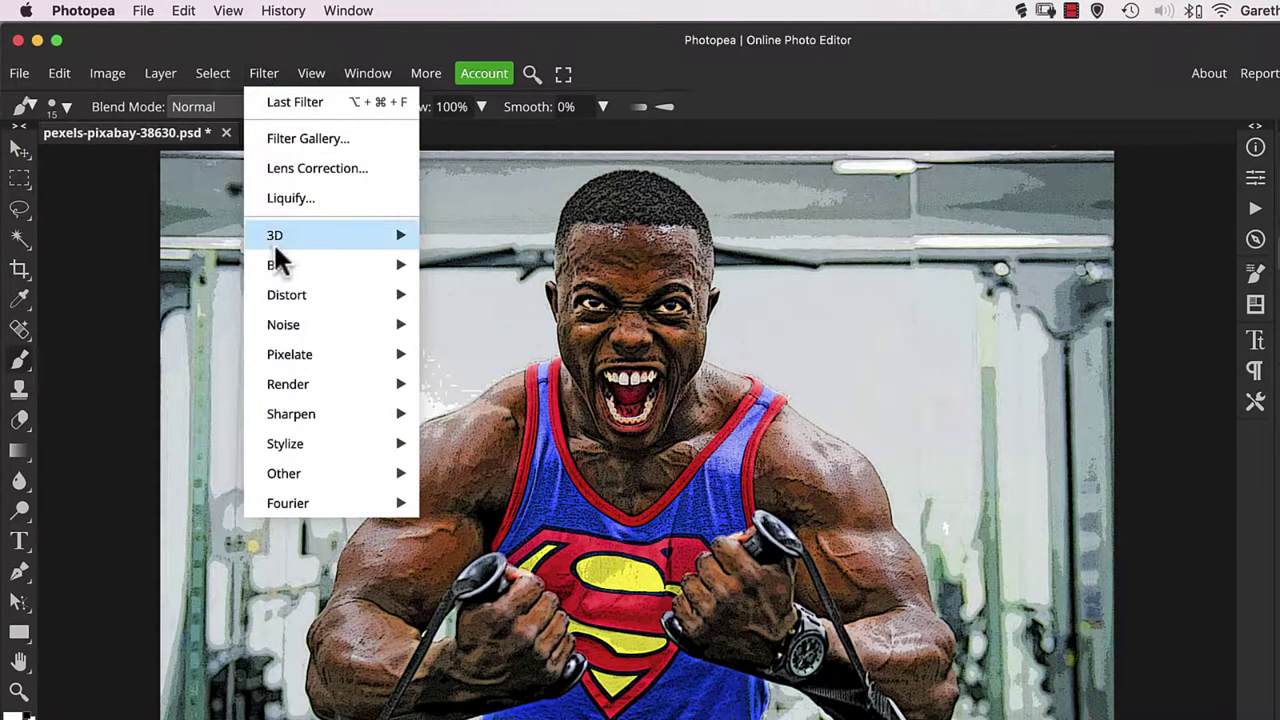
pyautogui.moveTo(288, 440)
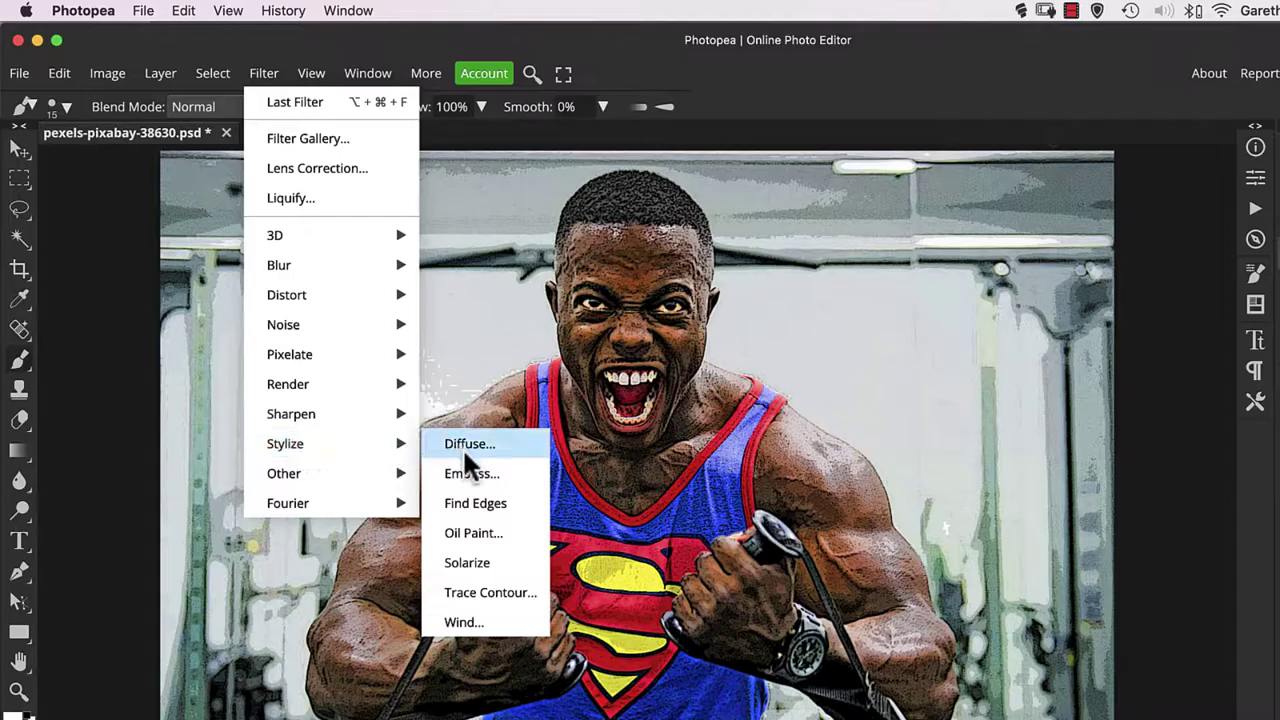
pyautogui.click(481, 531)
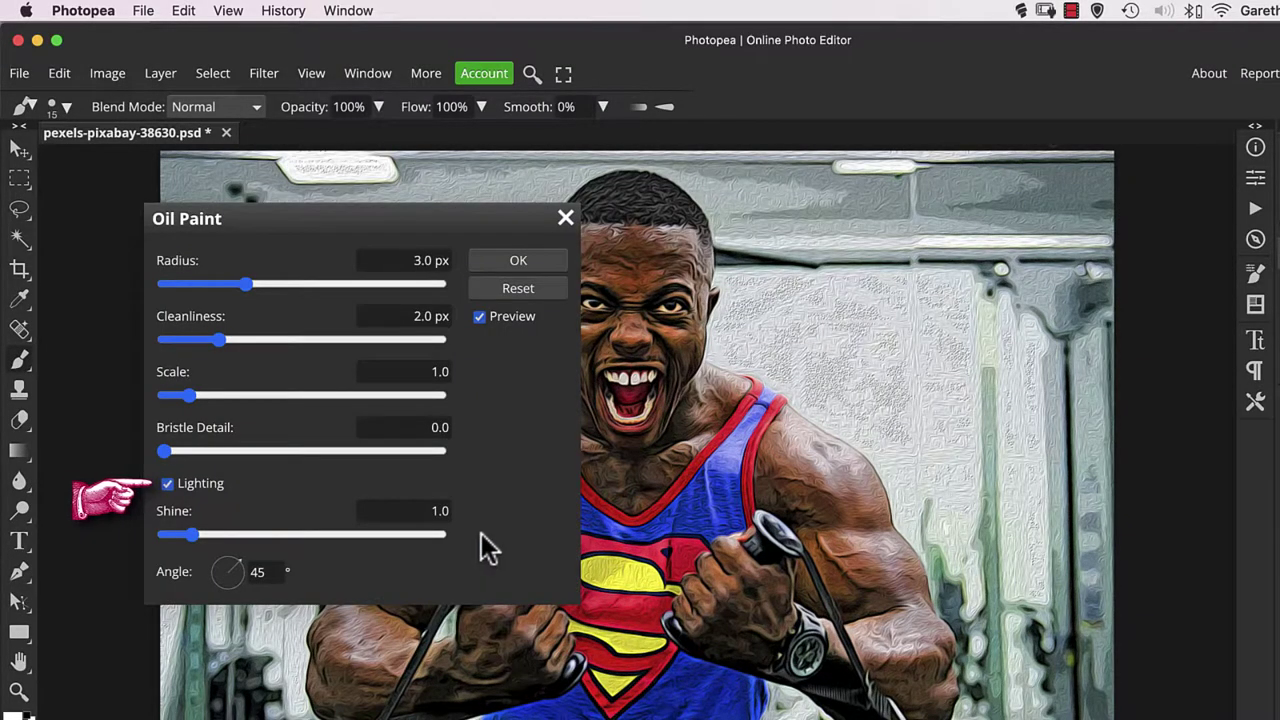
pyautogui.click(167, 484)
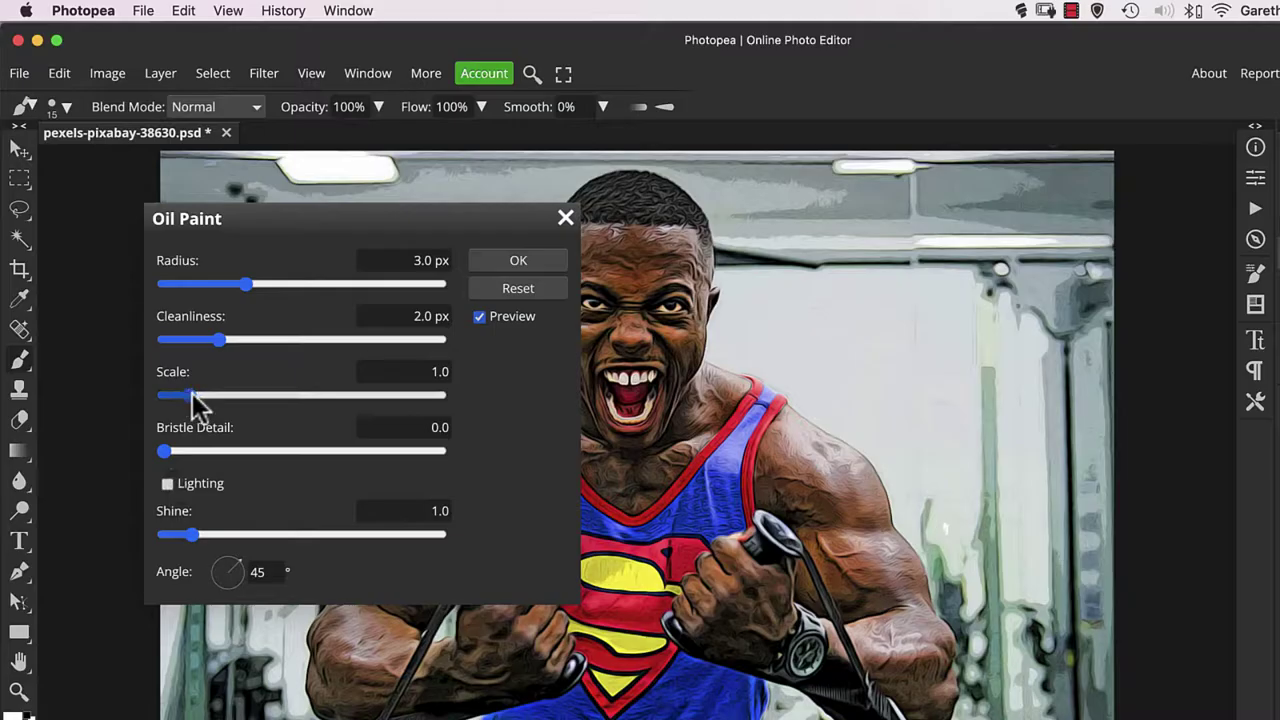
pyautogui.moveTo(414, 260); pyautogui.dragTo(457, 266)
pyautogui.write('5')
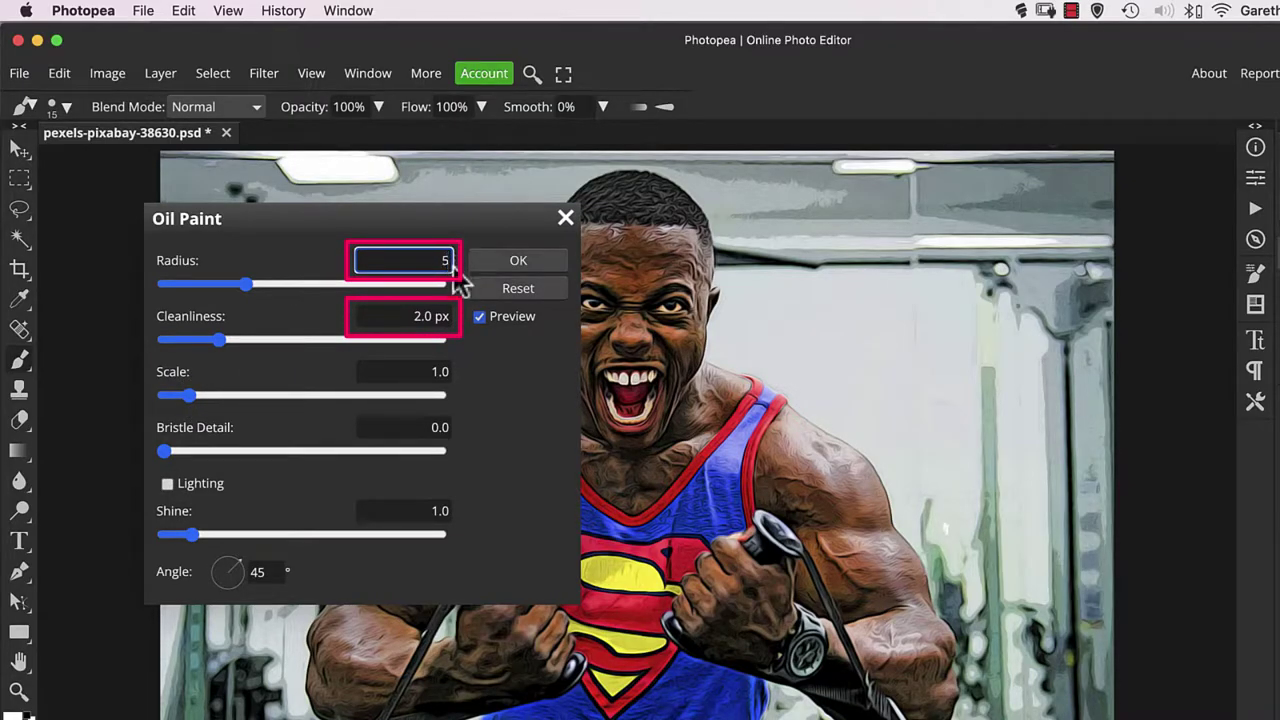
pyautogui.moveTo(418, 316); pyautogui.dragTo(423, 318)
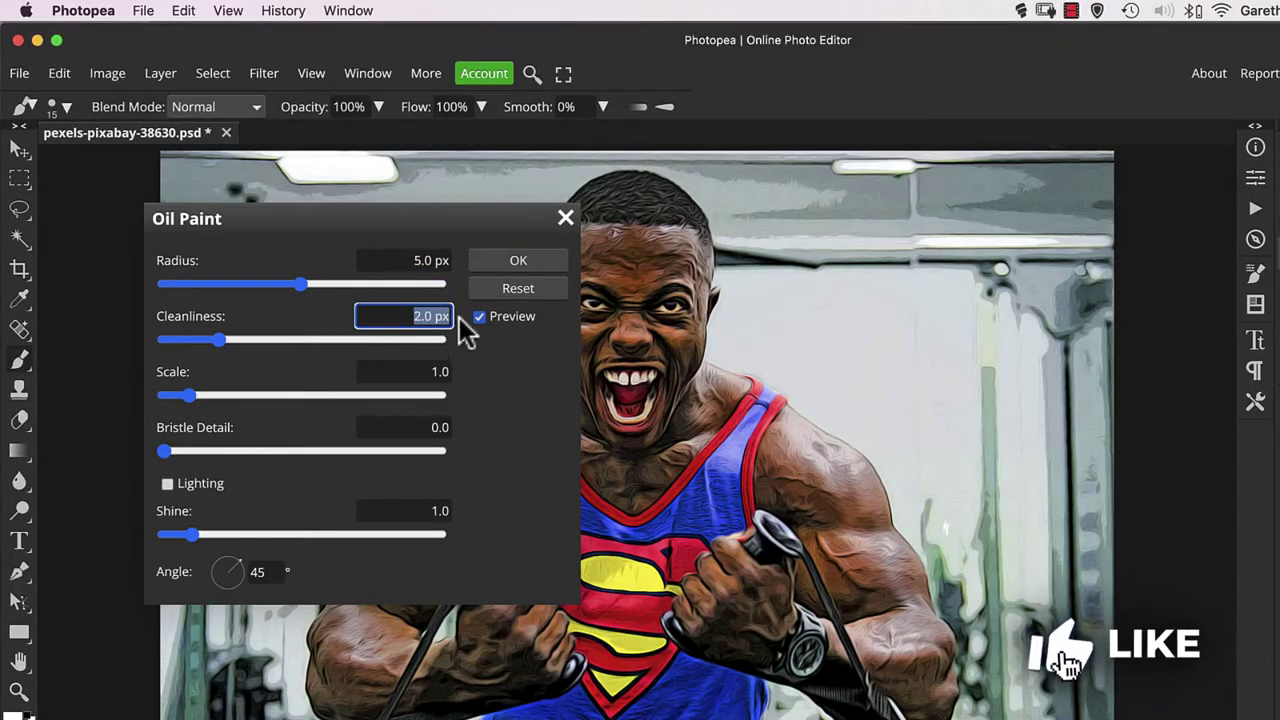
pyautogui.write('5')
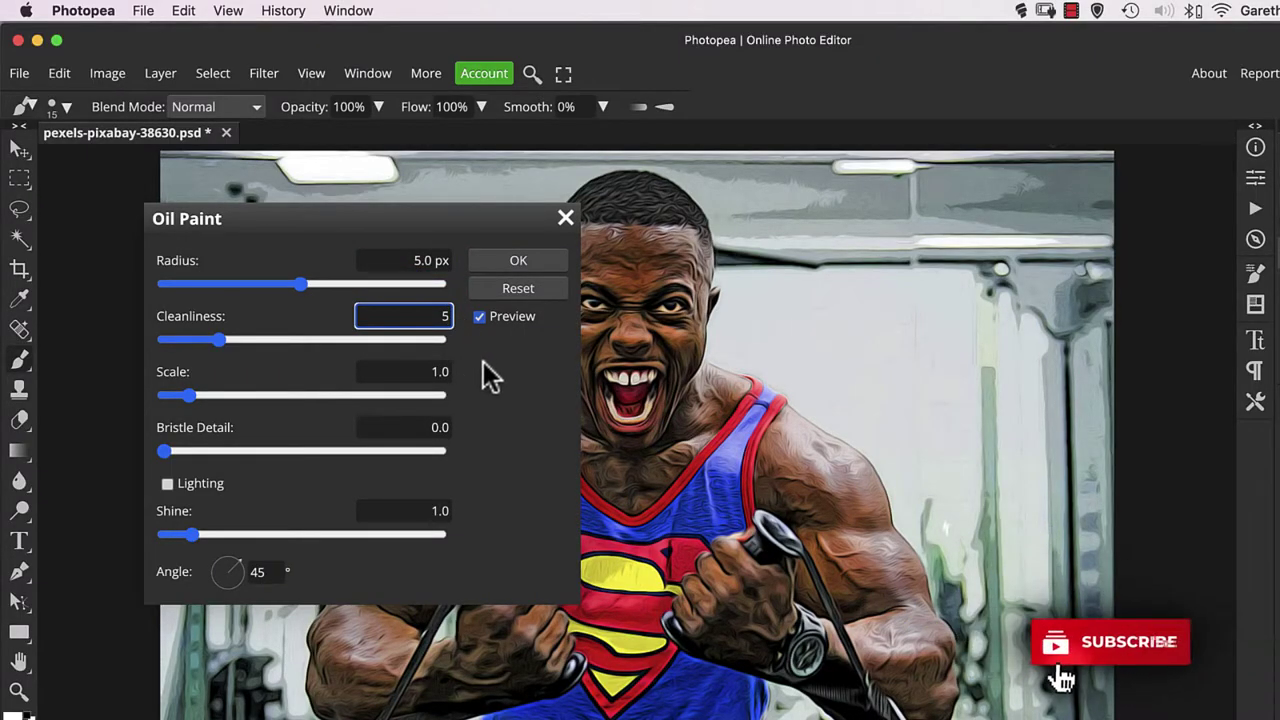
pyautogui.press('Return')
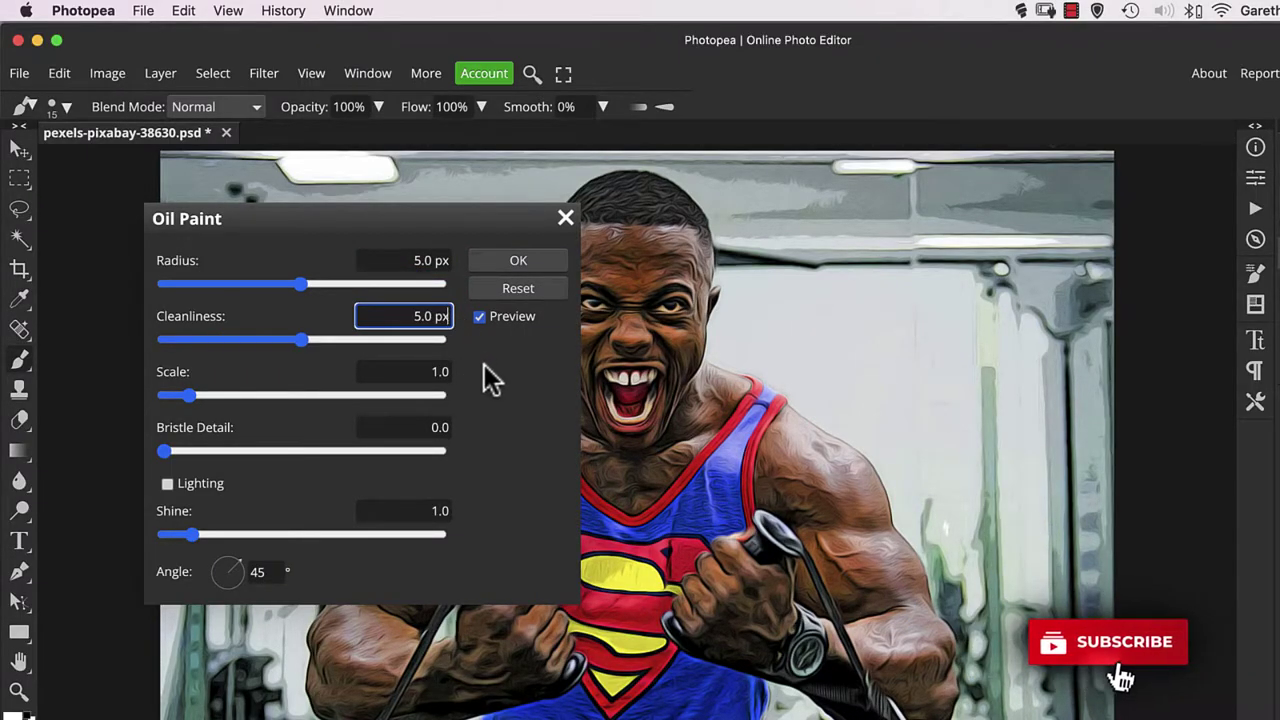
pyautogui.click(506, 262)
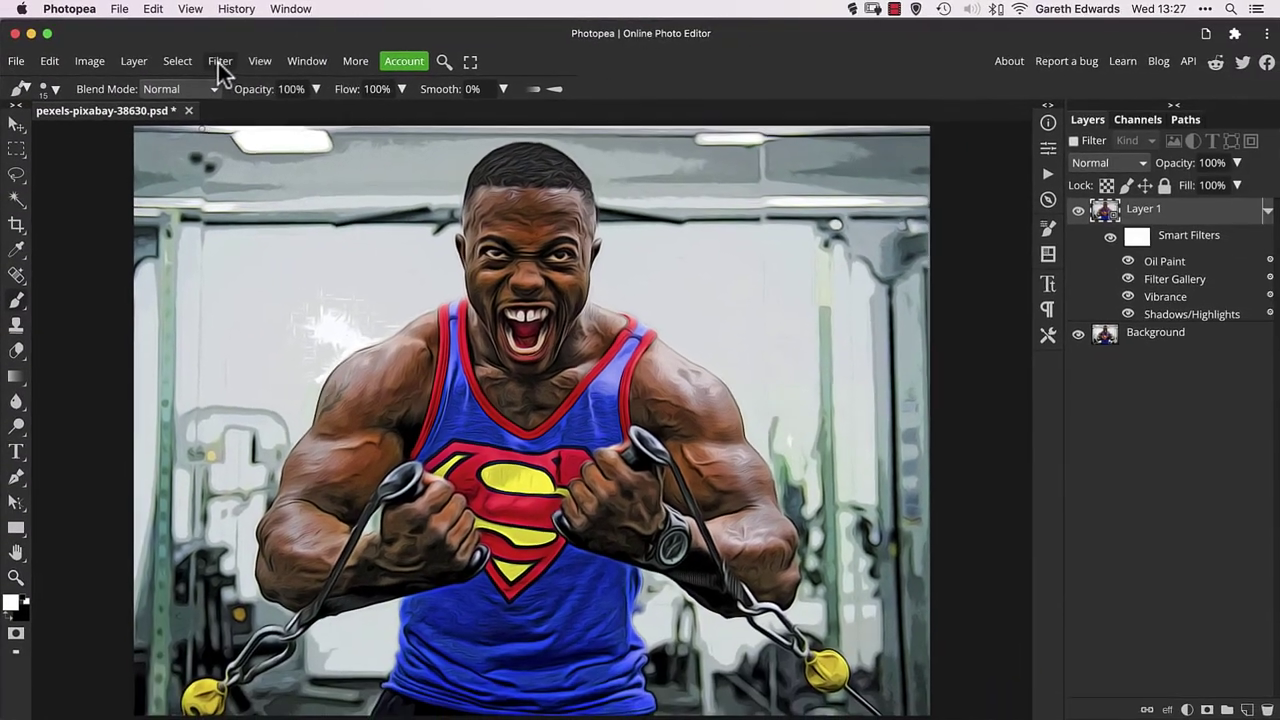
# - Add a Filter Gallery Cutout with 8 levels, edge simplicity 7 and edge fidelity 2
pyautogui.click(263, 74)
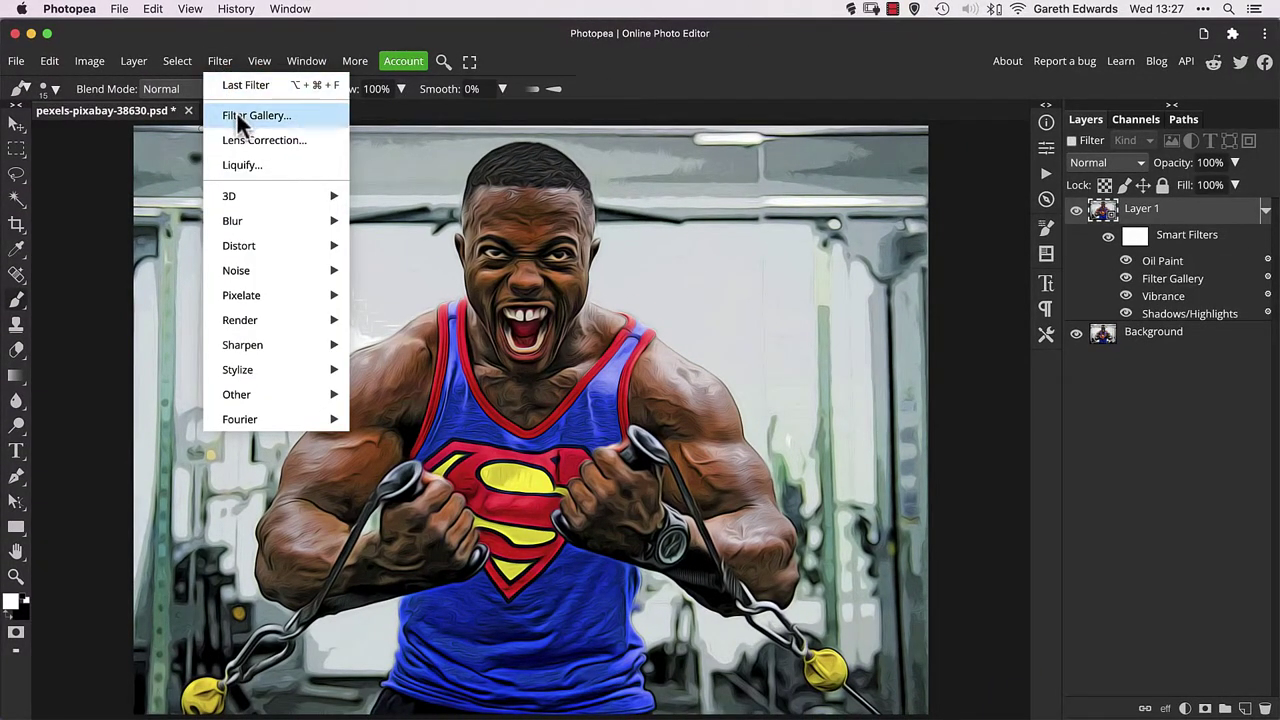
pyautogui.click(236, 114)
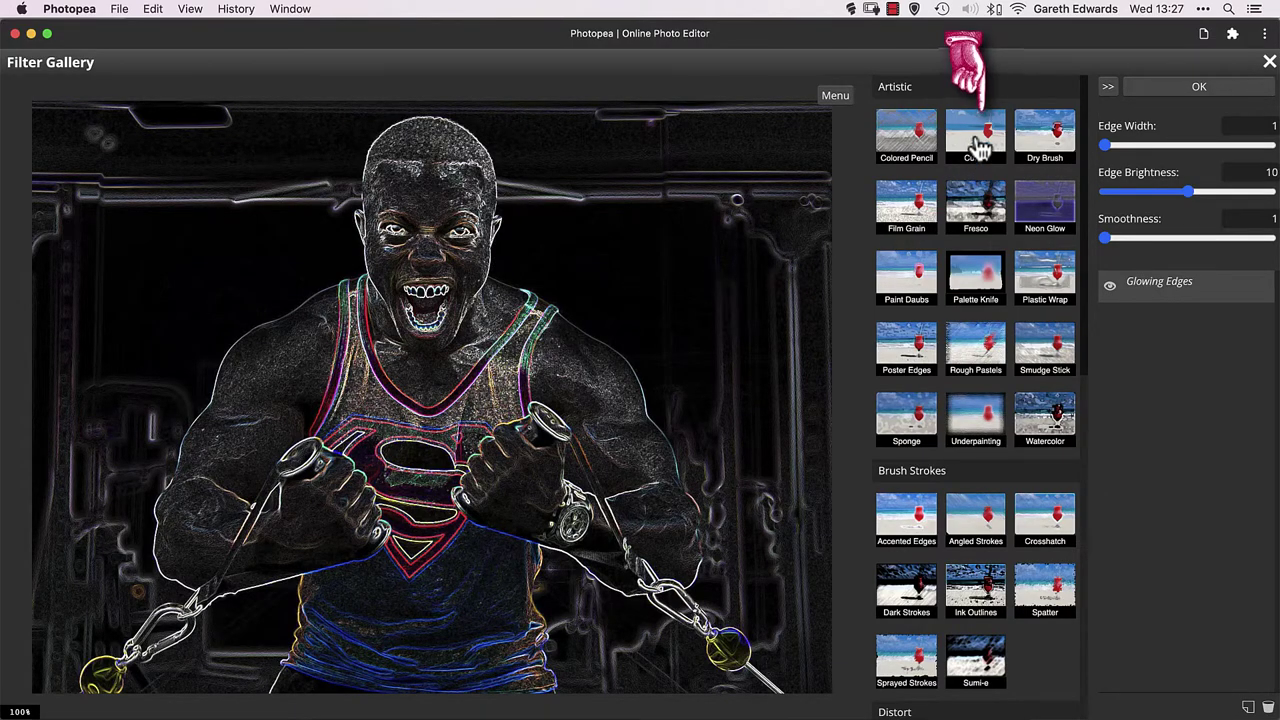
pyautogui.click(976, 140)
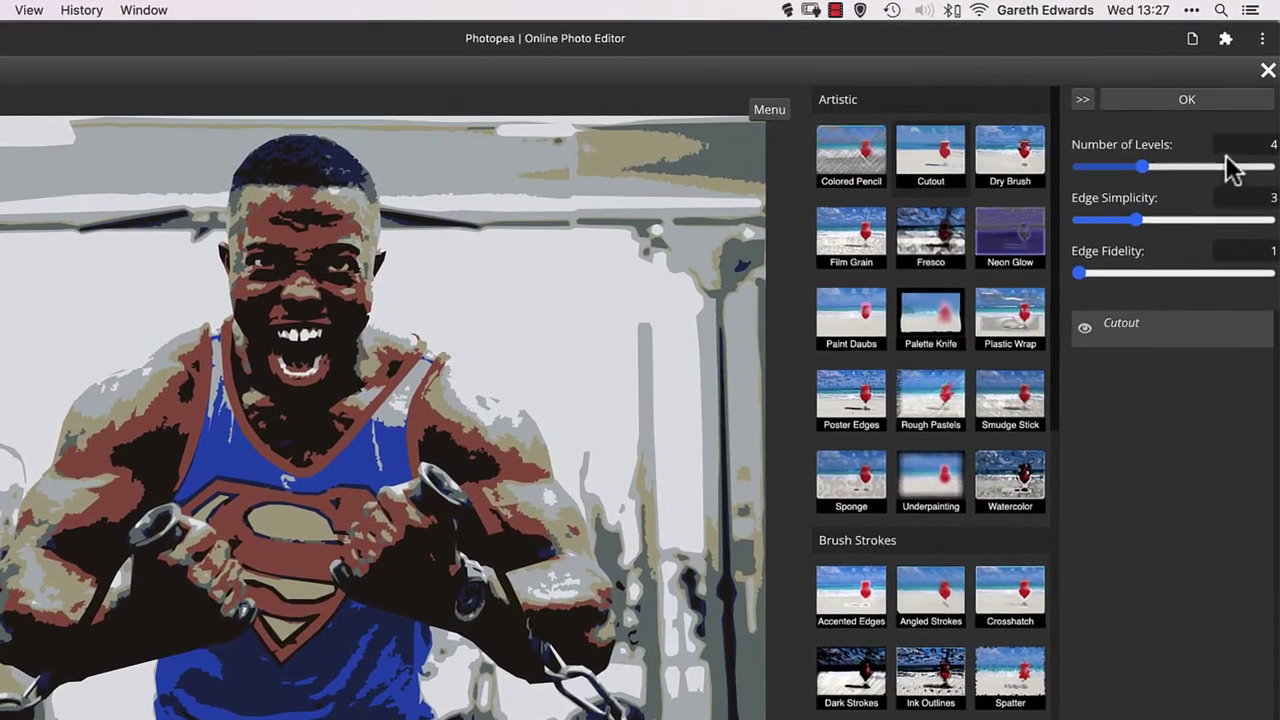
pyautogui.click(1273, 126)
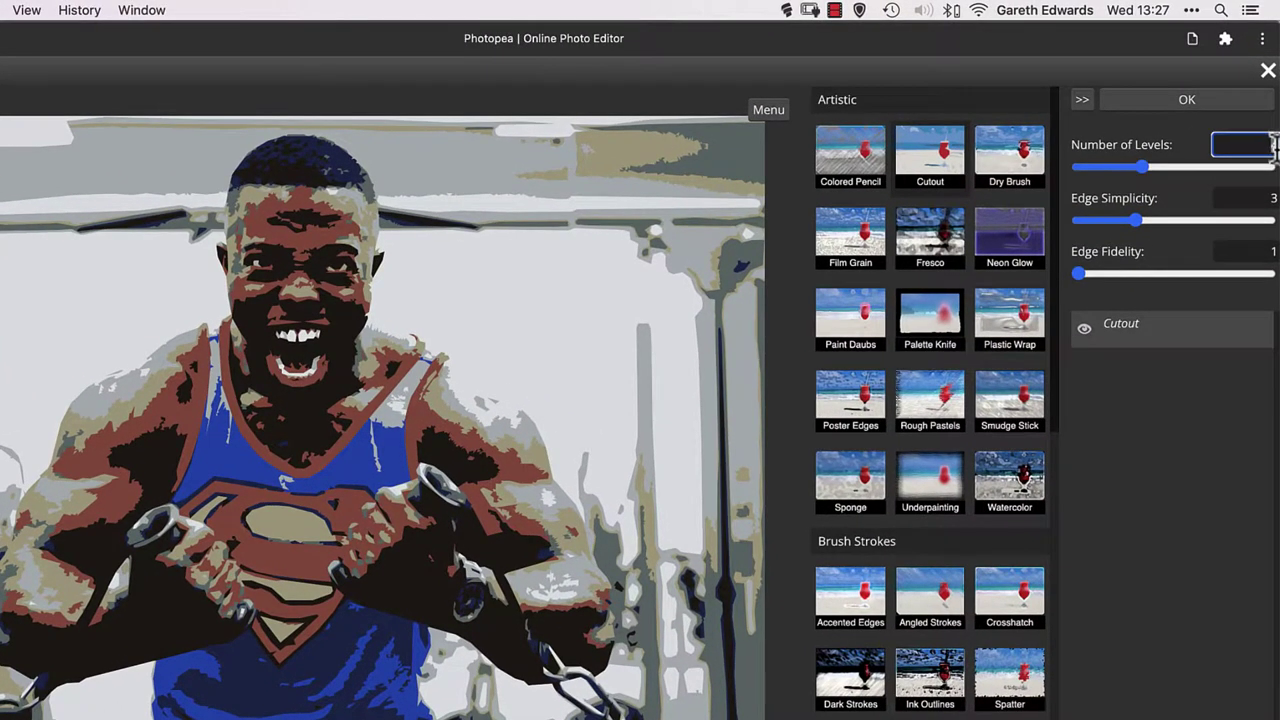
pyautogui.write('8')
pyautogui.click(1271, 200)
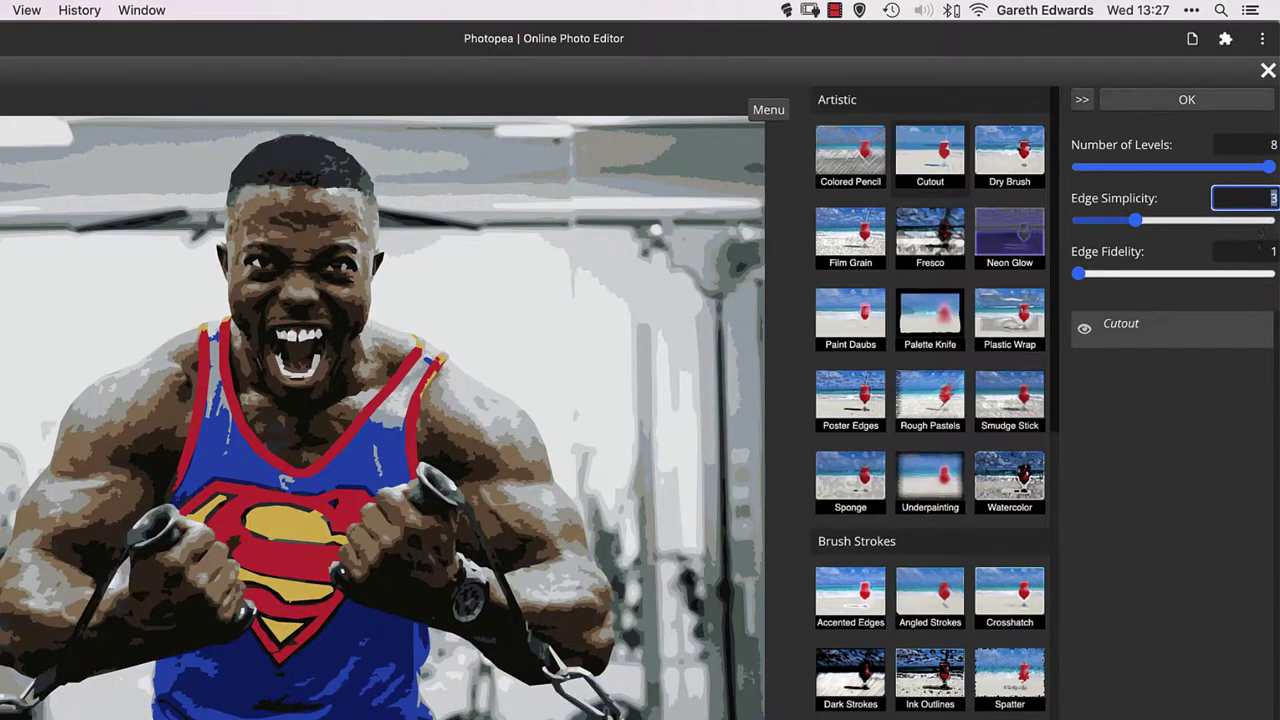
pyautogui.write('7')
pyautogui.click(1257, 252)
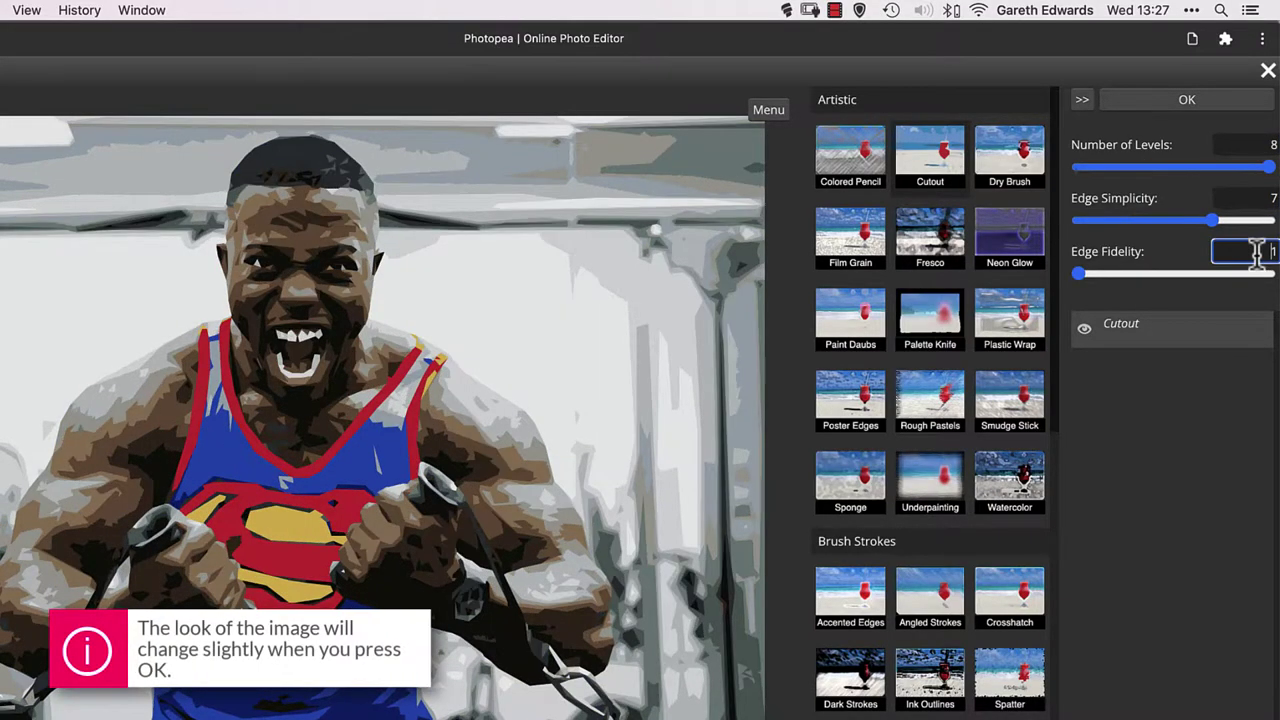
pyautogui.write('2')
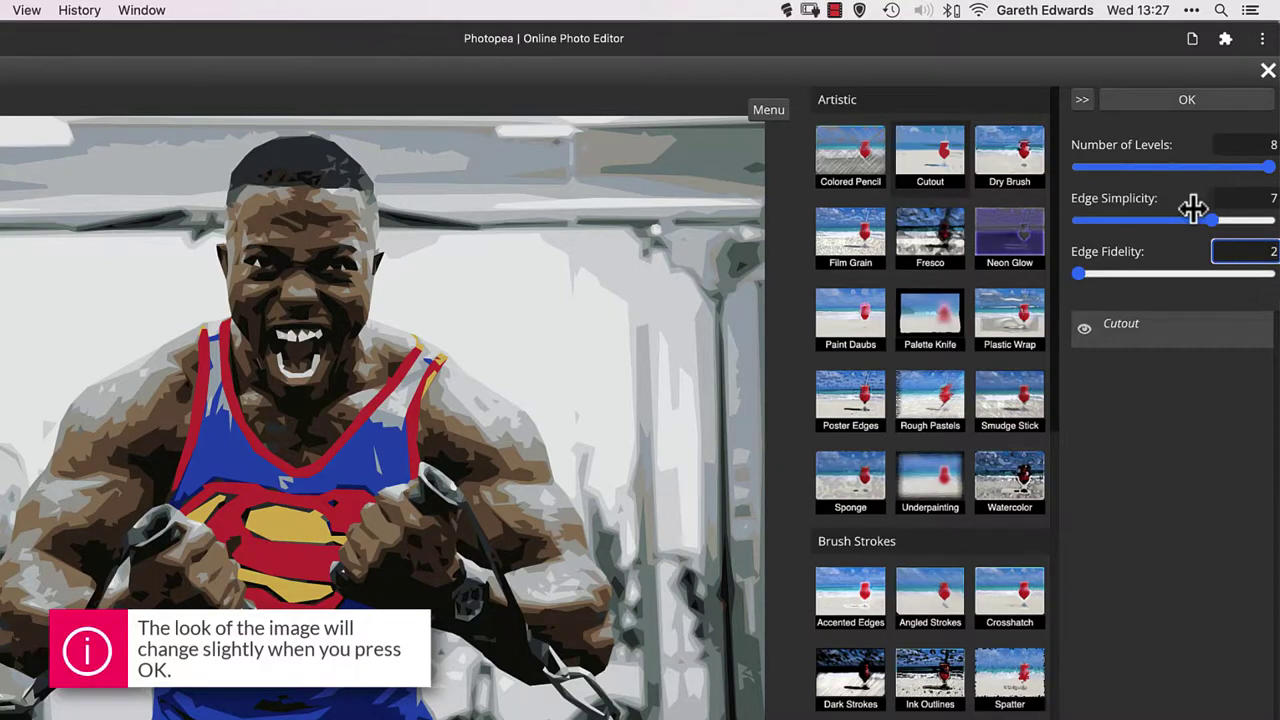
pyautogui.click(1251, 200)
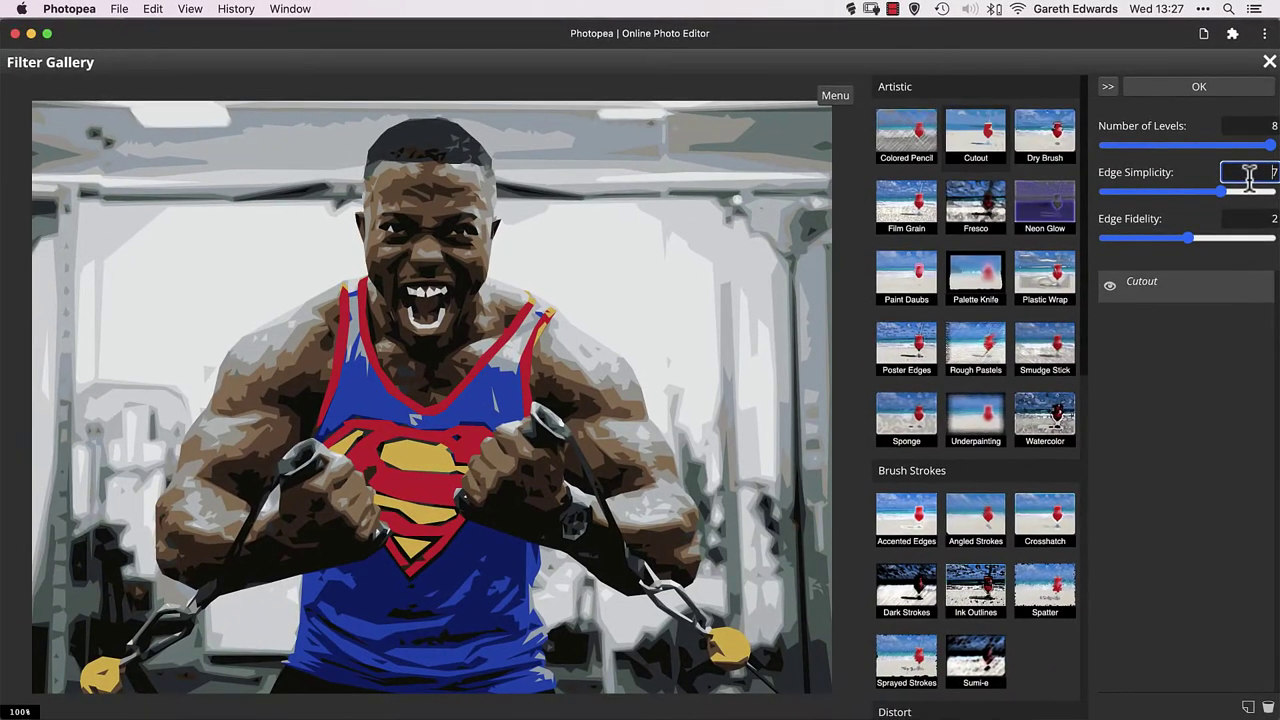
pyautogui.click(1210, 89)
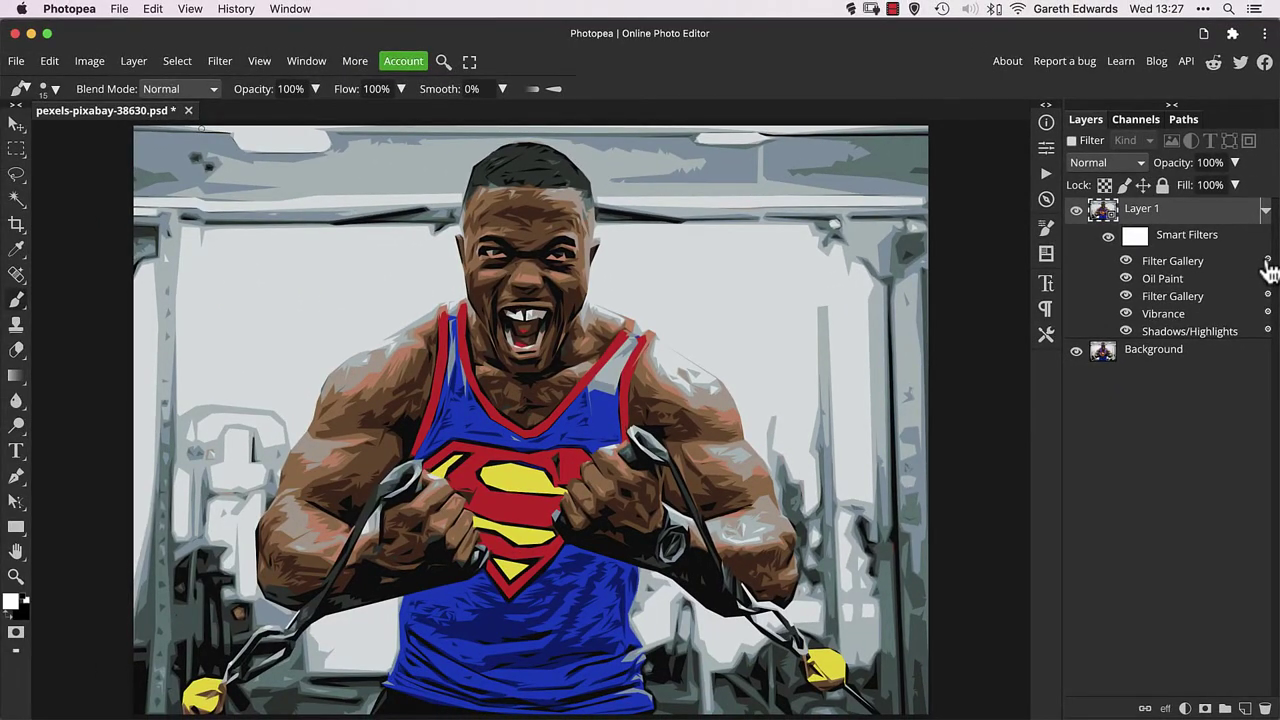
# - Set the top Filter Gallery smart filter's blending opacity to 60%
pyautogui.click(1267, 261)
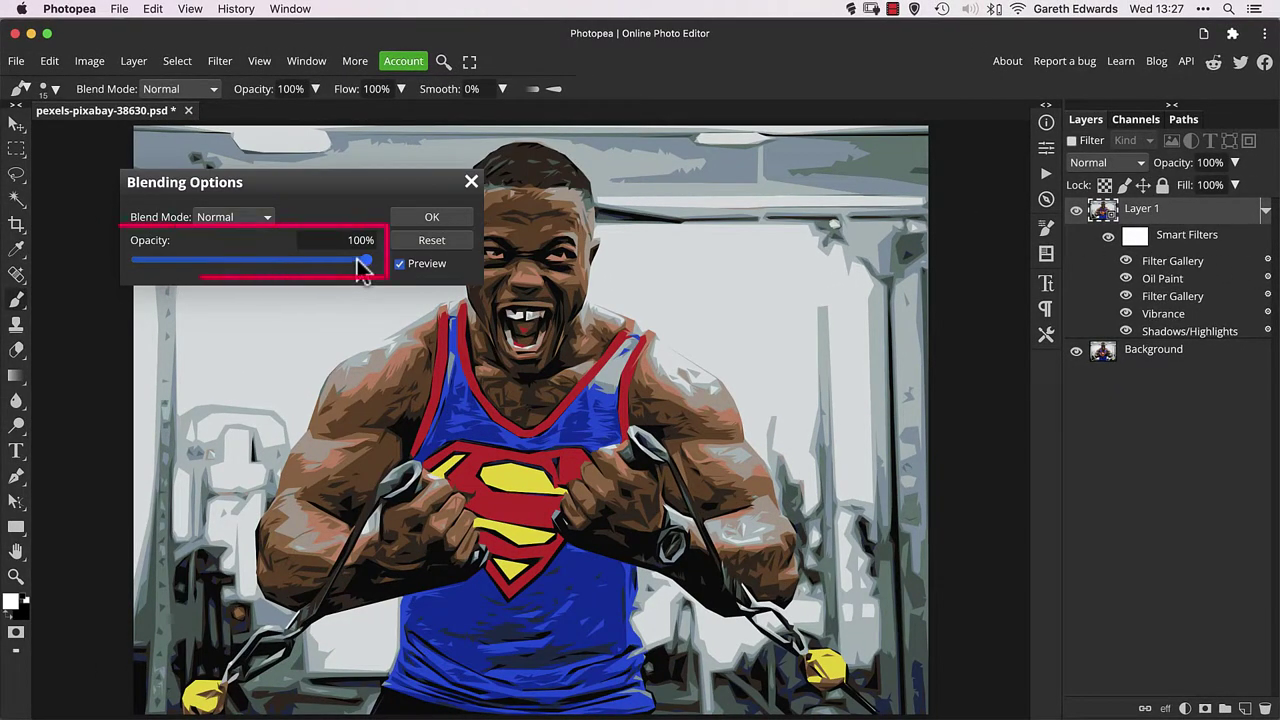
pyautogui.moveTo(349, 243); pyautogui.dragTo(375, 242)
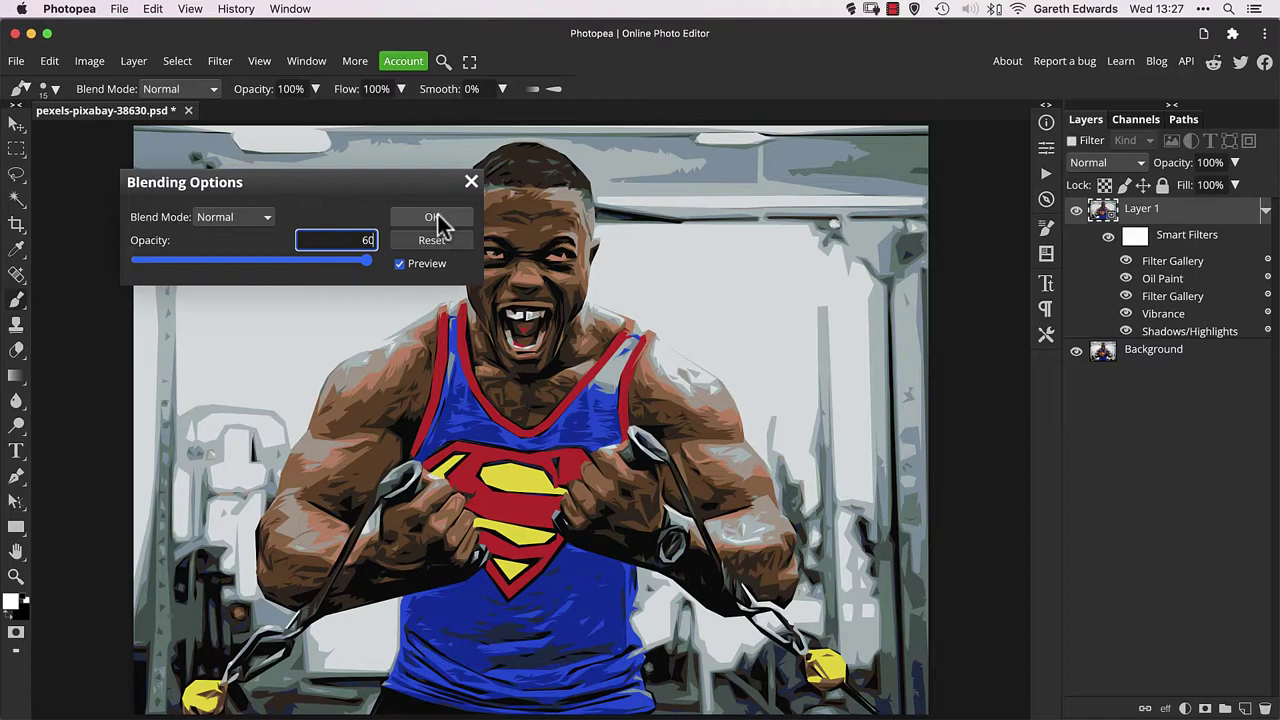
pyautogui.click(433, 217)
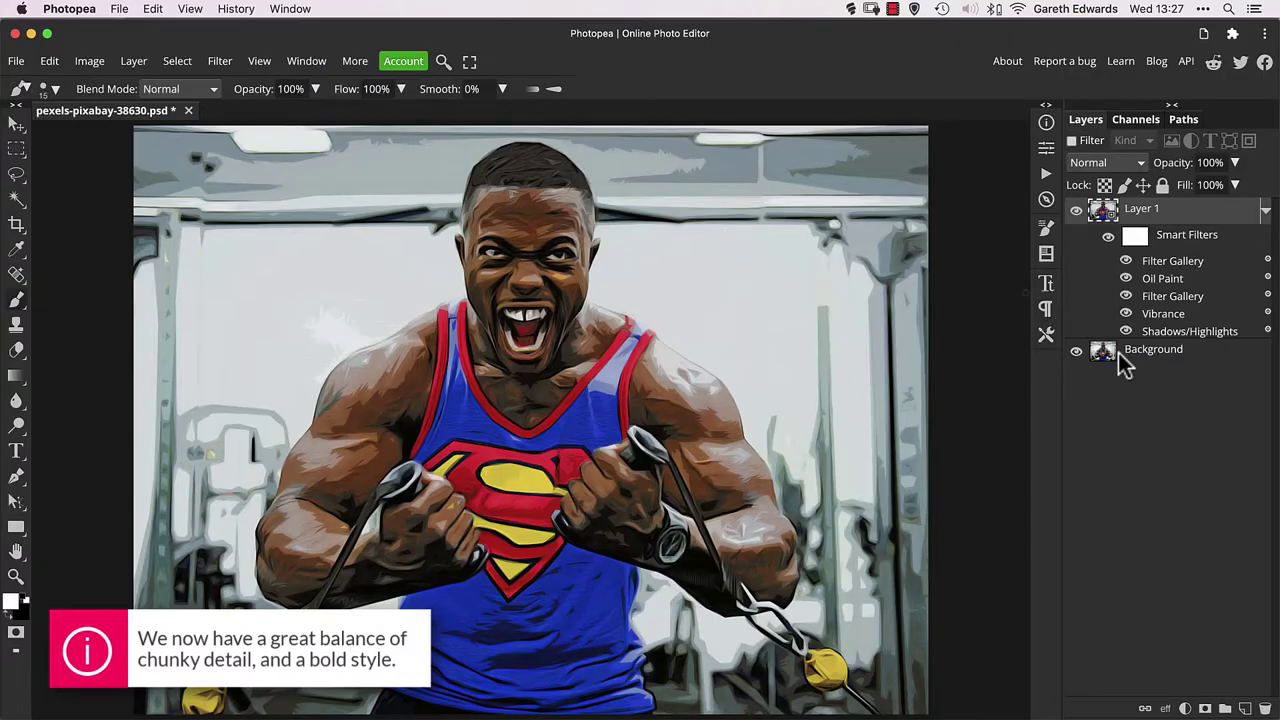
# - Add Layer 2 in Color blend mode and set a 60 px brush at 14% hardness
pyautogui.click(1245, 708)
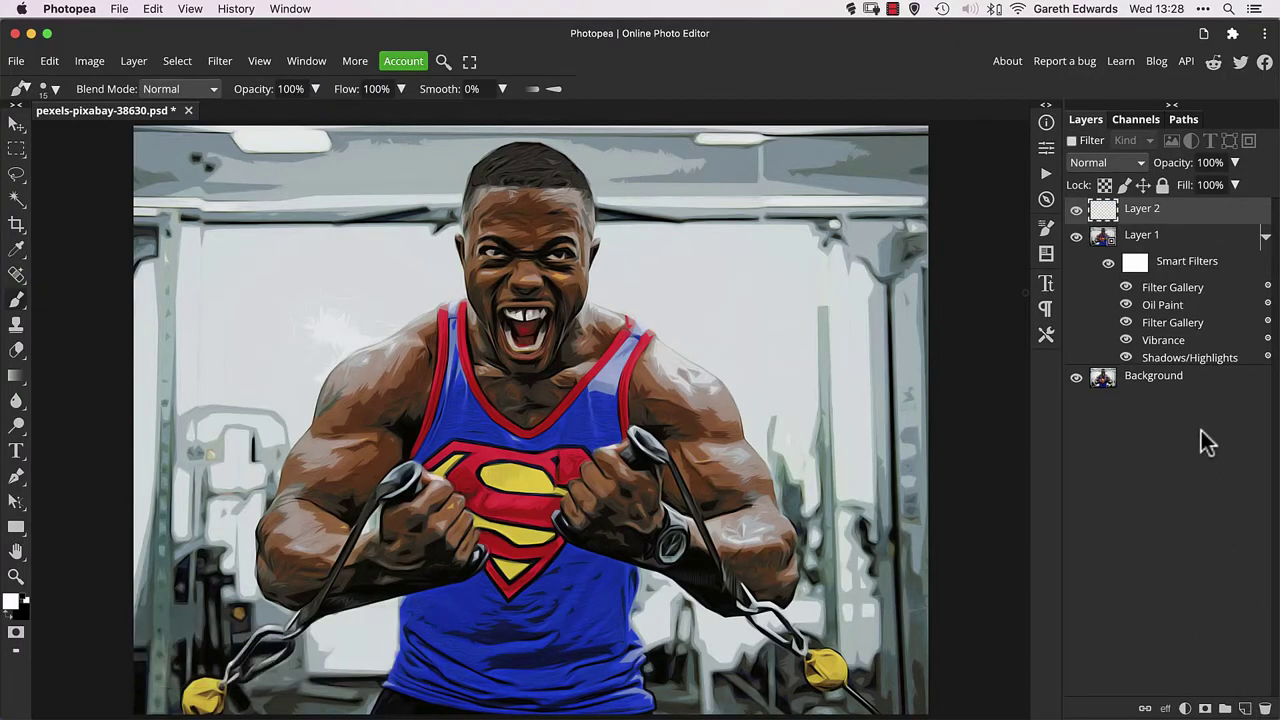
pyautogui.click(1110, 168)
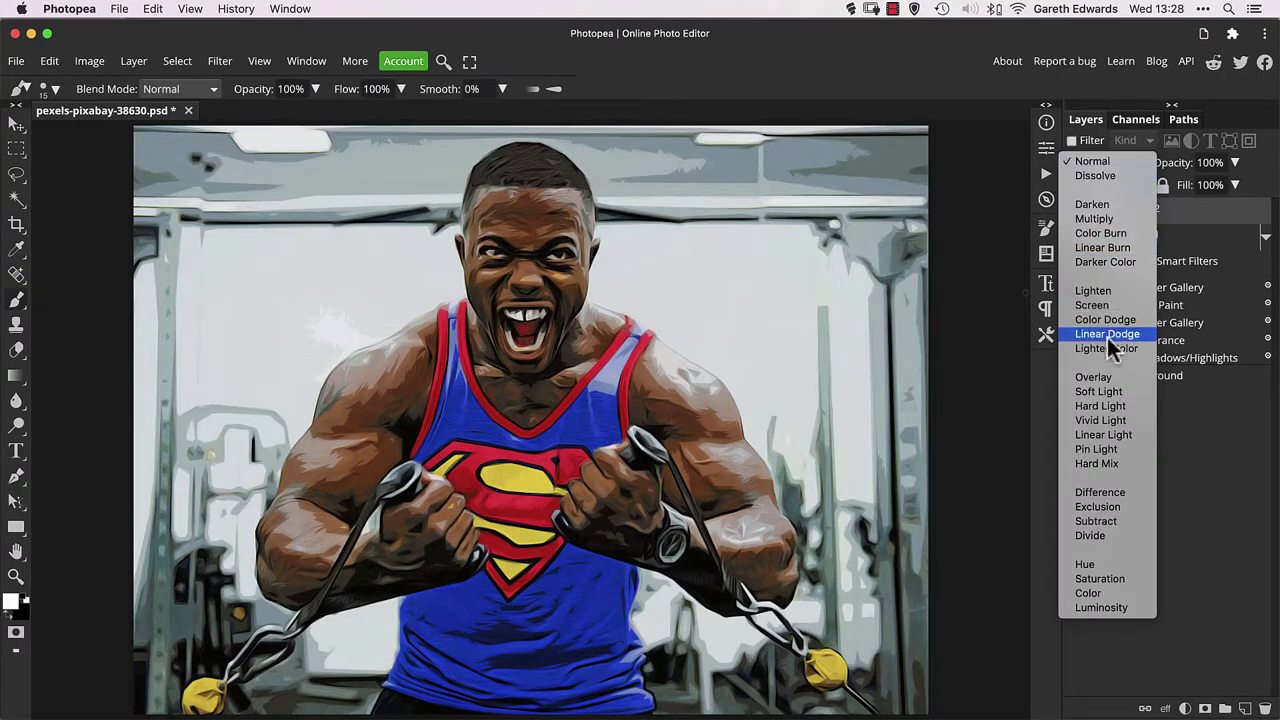
pyautogui.click(1110, 593)
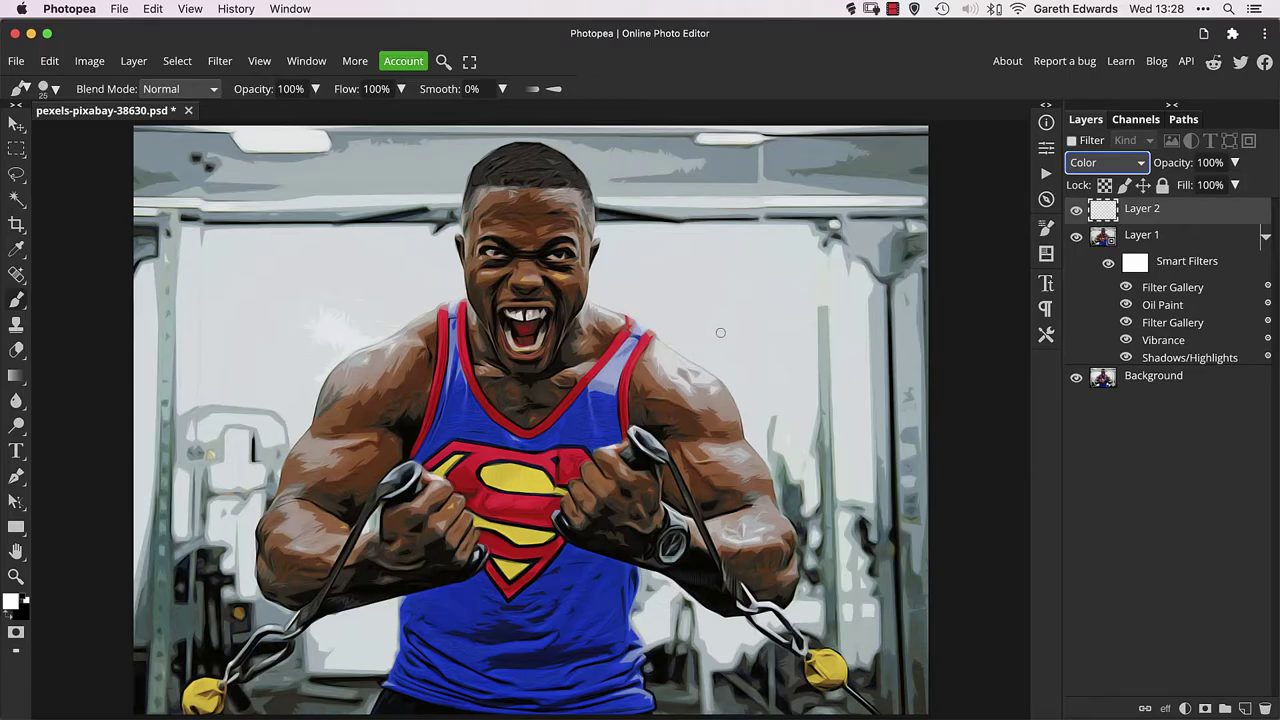
pyautogui.press(']')
pyautogui.press(']')
pyautogui.rightClick(724, 329)
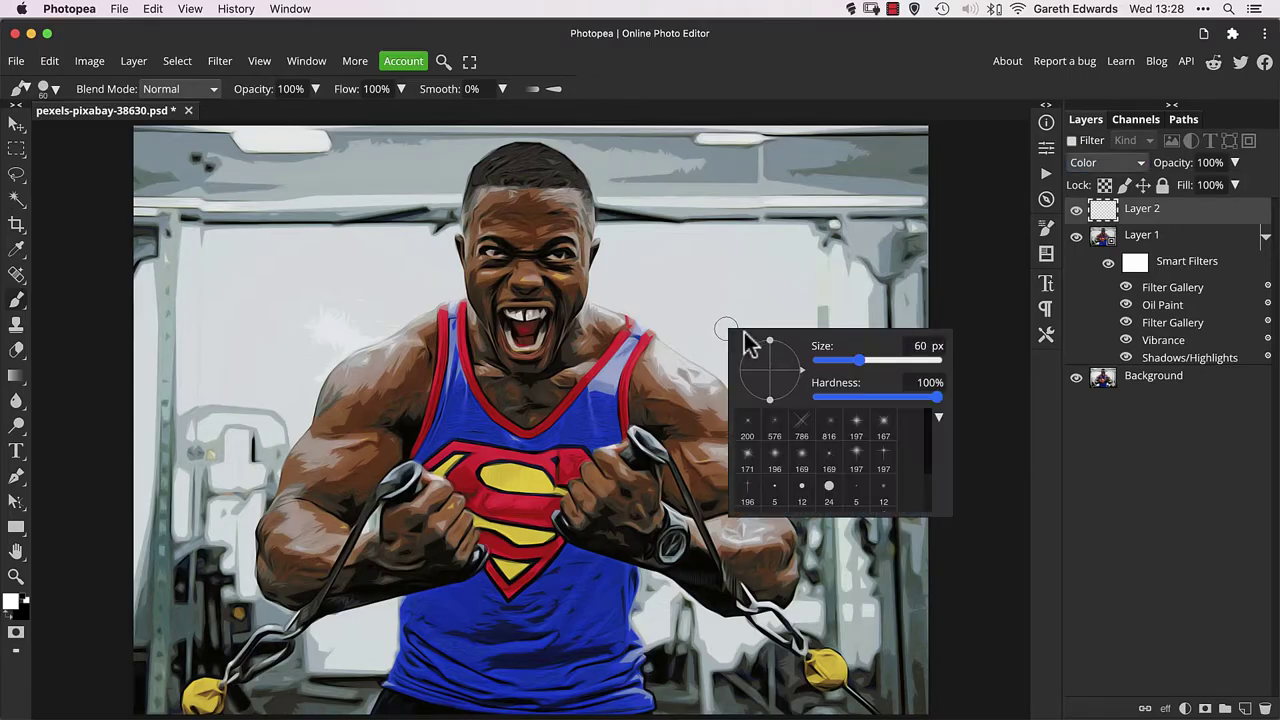
pyautogui.moveTo(835, 395); pyautogui.dragTo(832, 398)
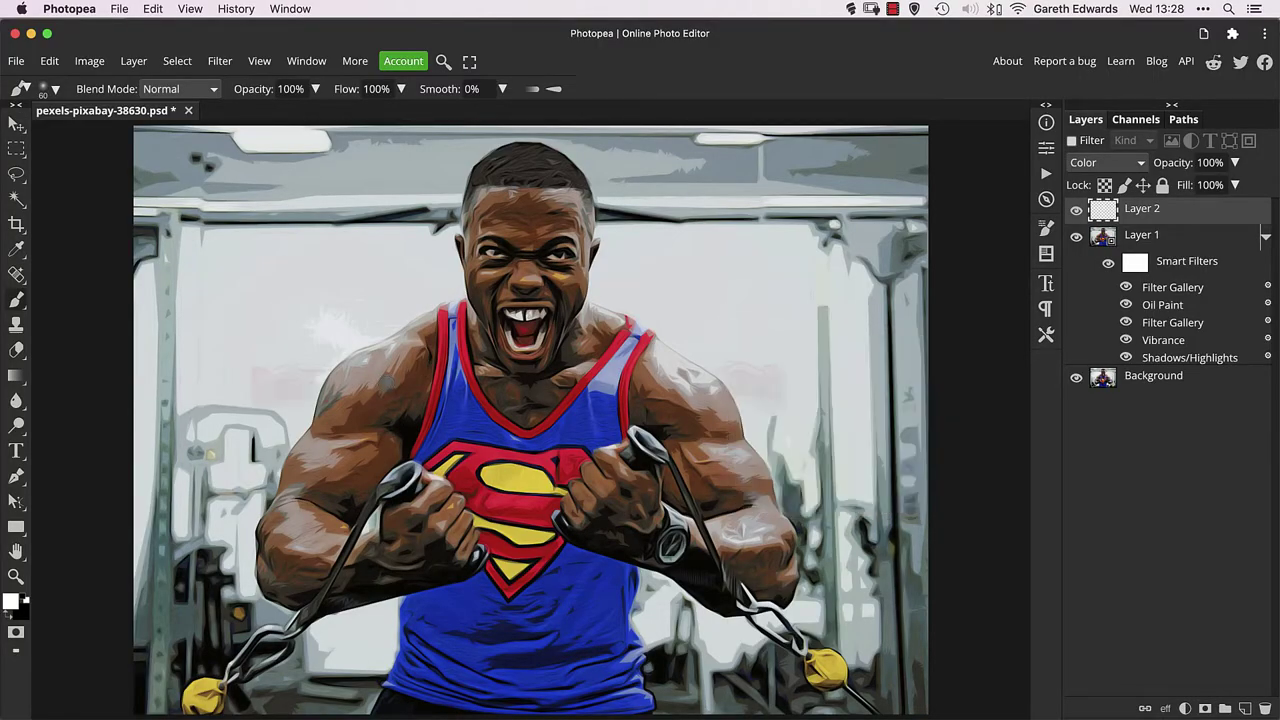
# - Paint the shoulder's brown skin tone onto the portrait and paint the eyes white
pyautogui.keyDown('alt'); pyautogui.click(381, 381); pyautogui.keyUp('alt')
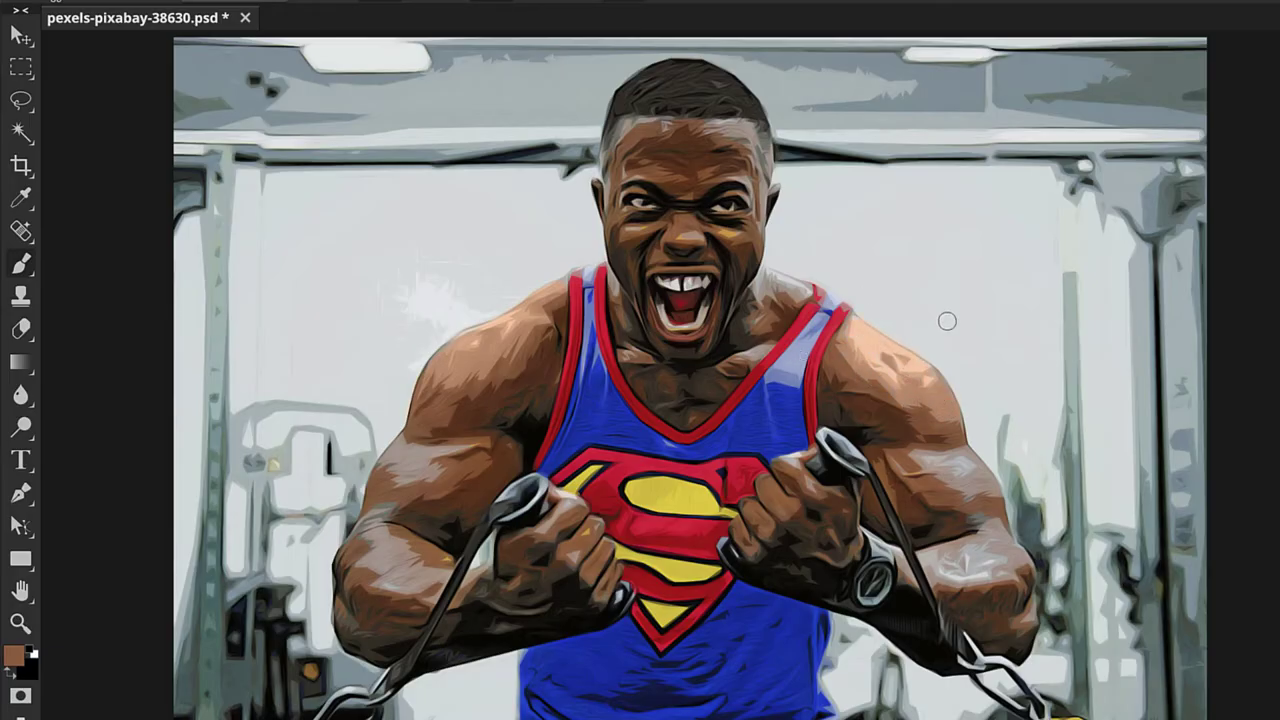
pyautogui.press('e')
pyautogui.scroll(3, 719, 199)
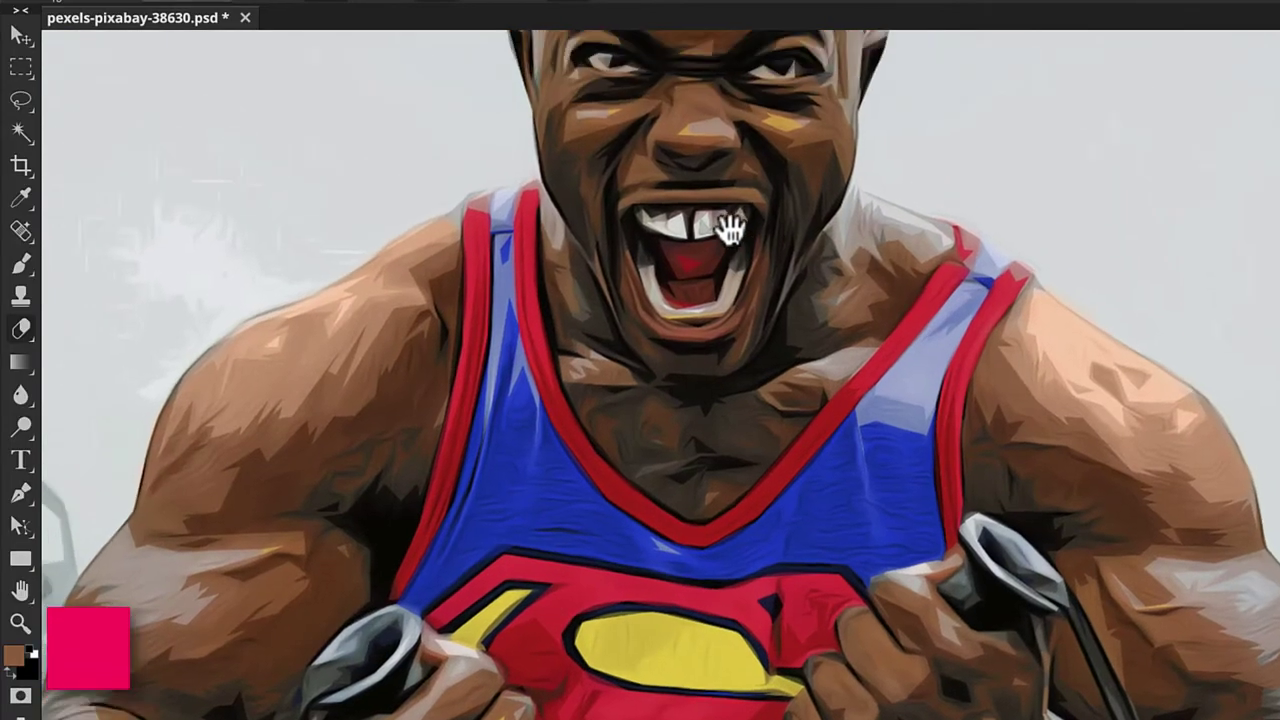
pyautogui.press('d')
pyautogui.press('x')
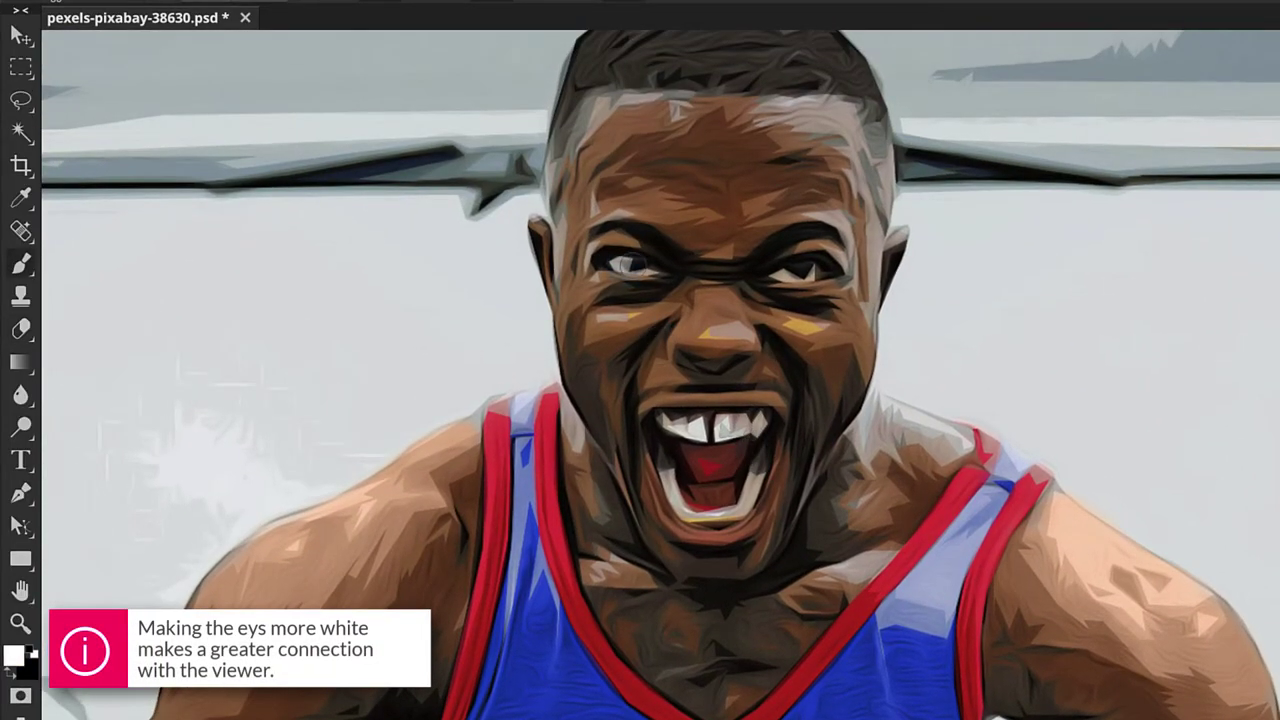
pyautogui.press('e')
pyautogui.press('b')
pyautogui.hotkey('ctrl', '-')
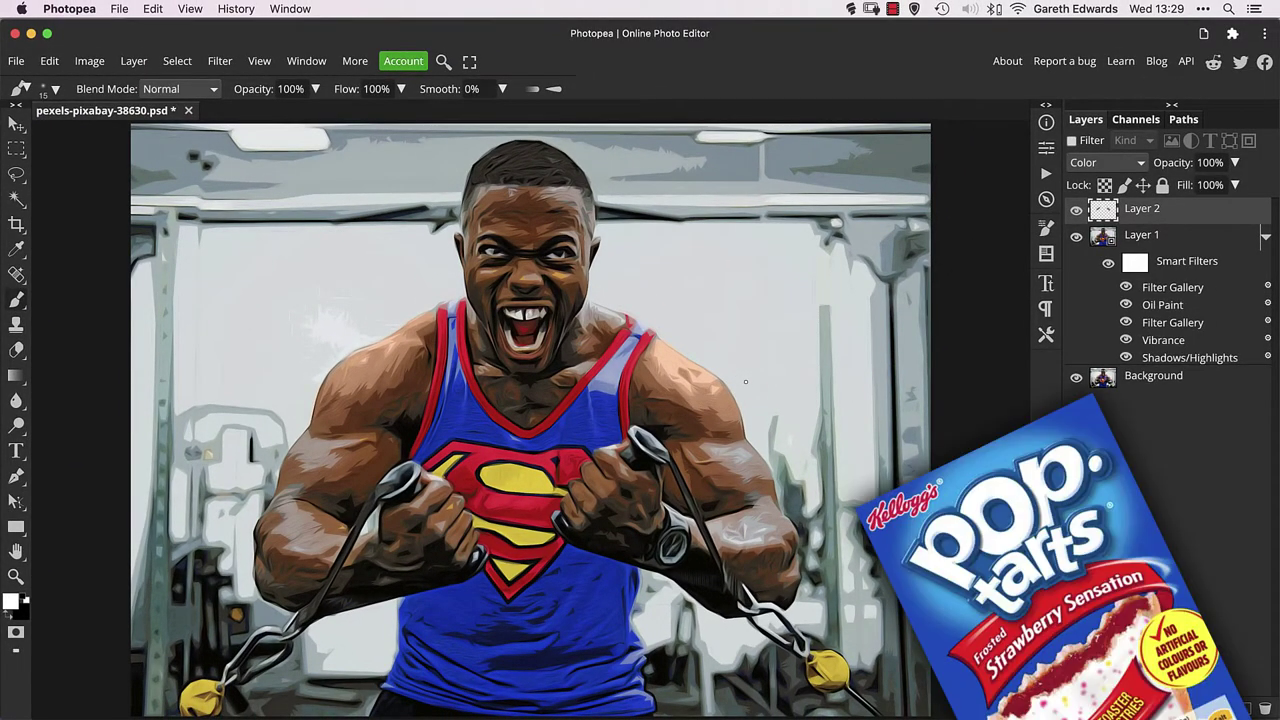
# - Add a Brightness/Contrast adjustment layer with brightness 25 and contrast 25
pyautogui.click(1185, 708)
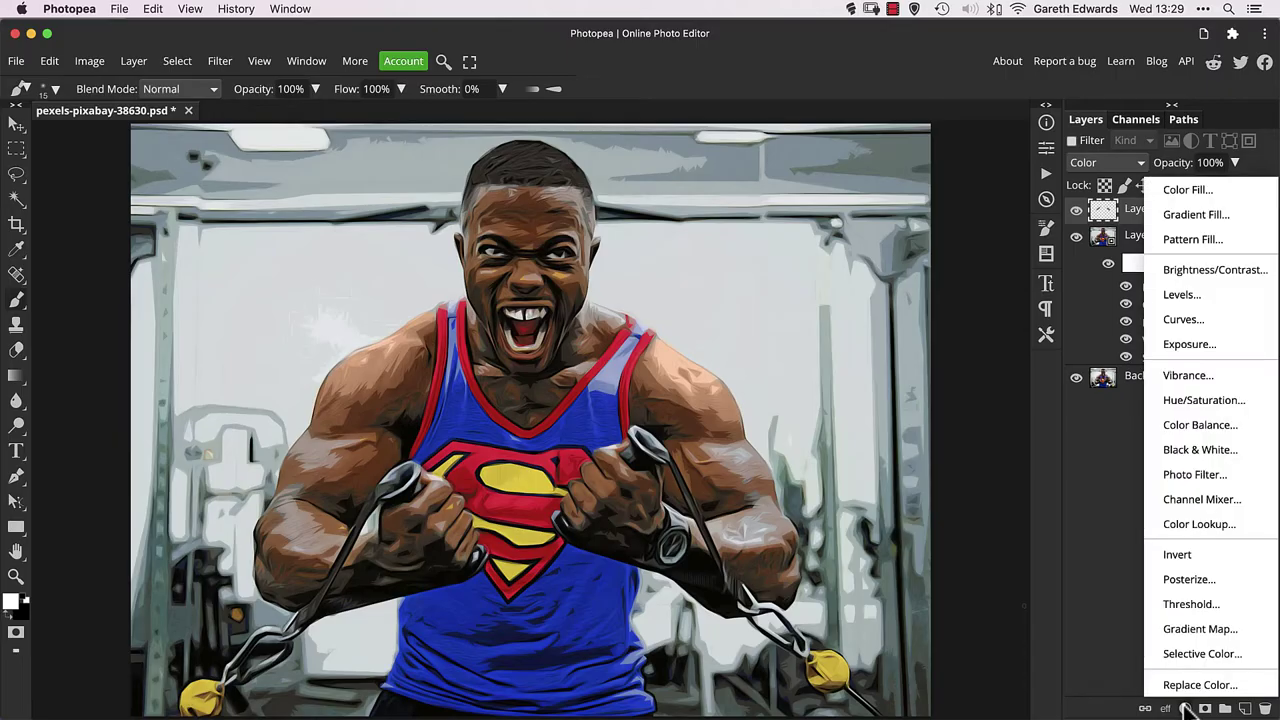
pyautogui.click(1185, 270)
pyautogui.click(986, 209)
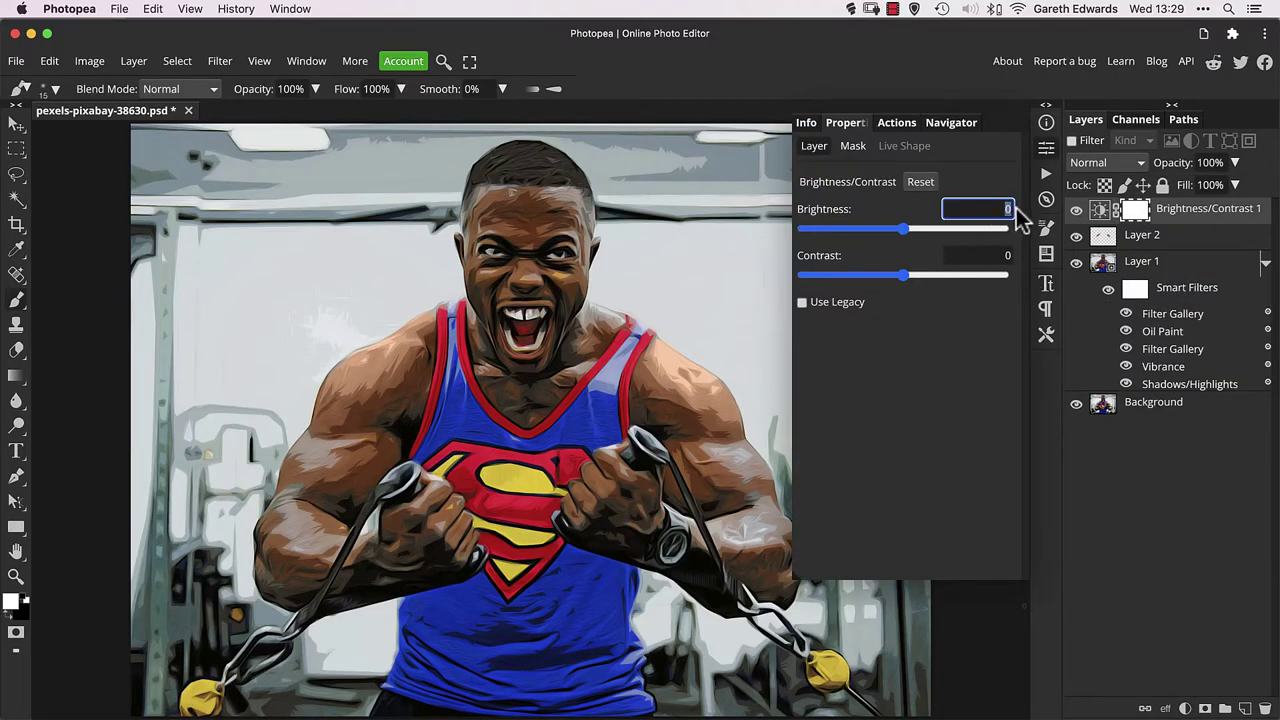
pyautogui.write('25')
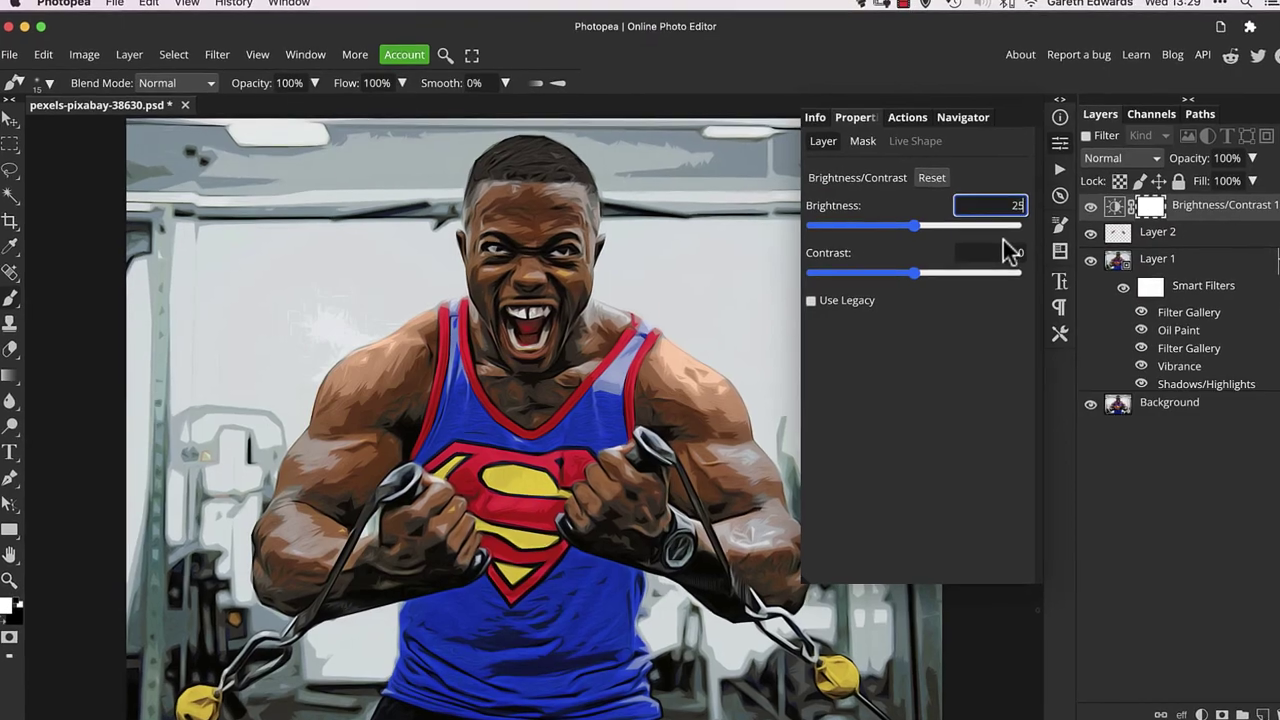
pyautogui.click(1018, 251)
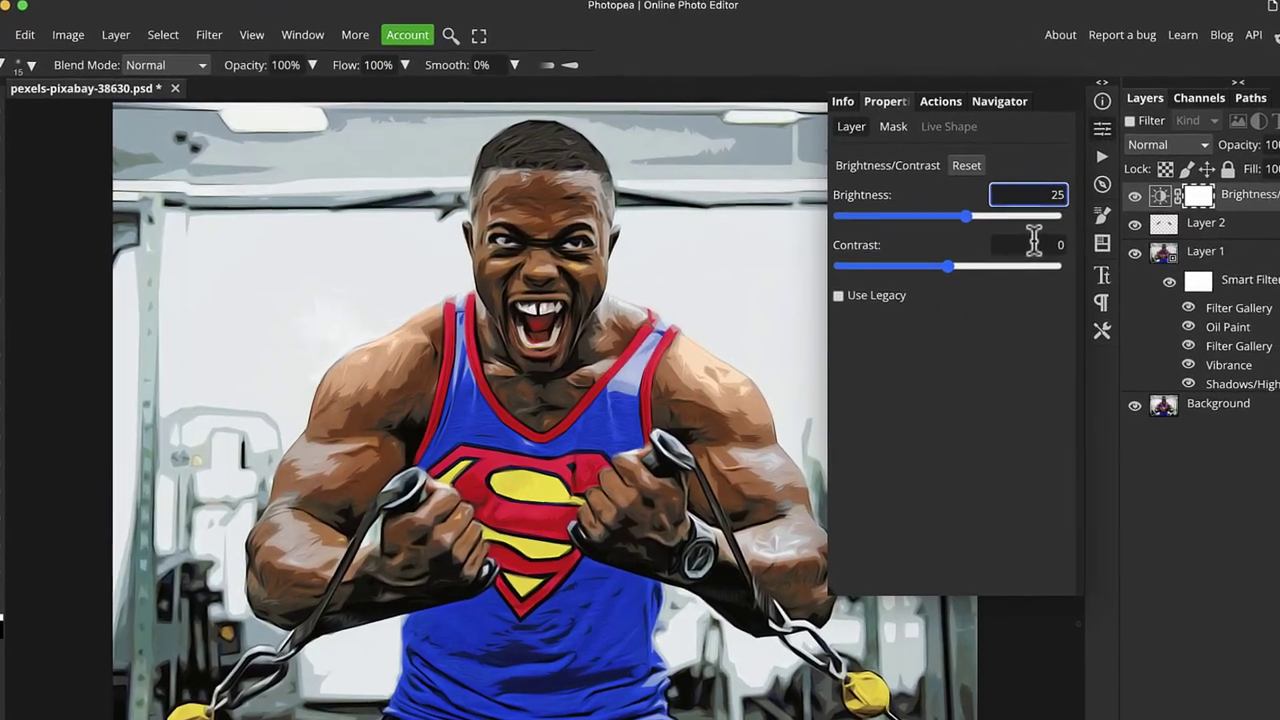
pyautogui.write('25')
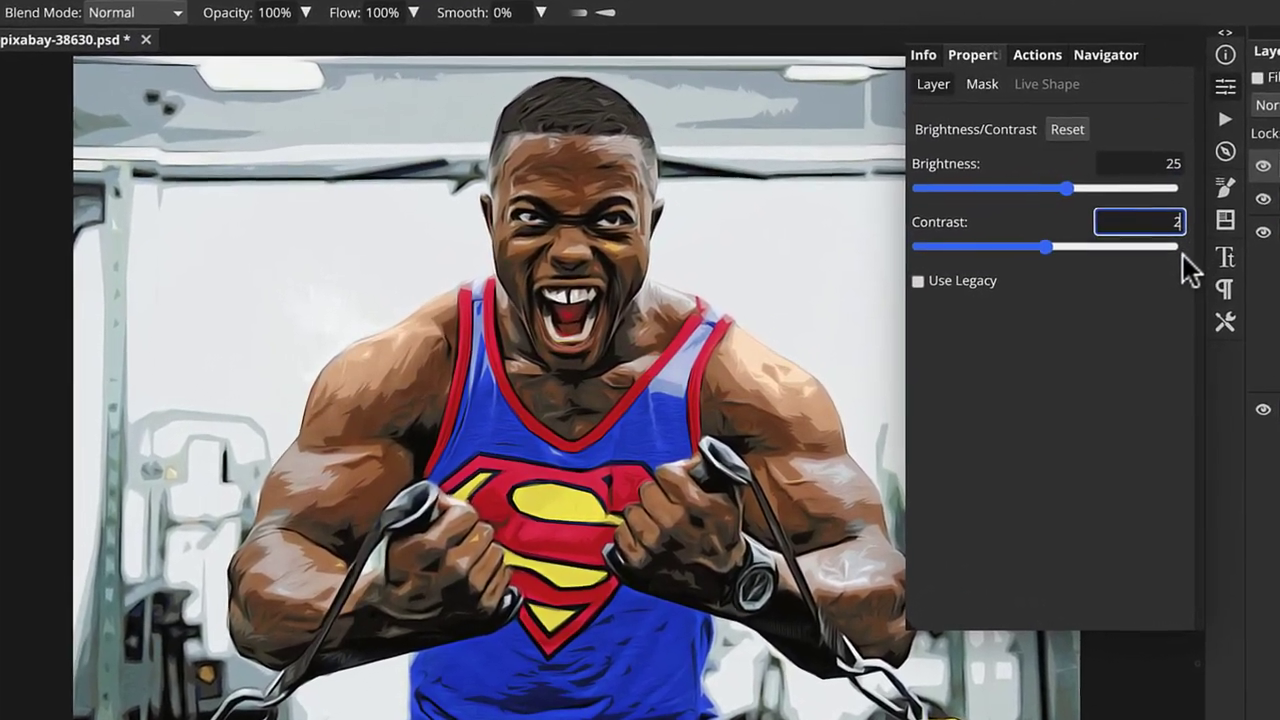